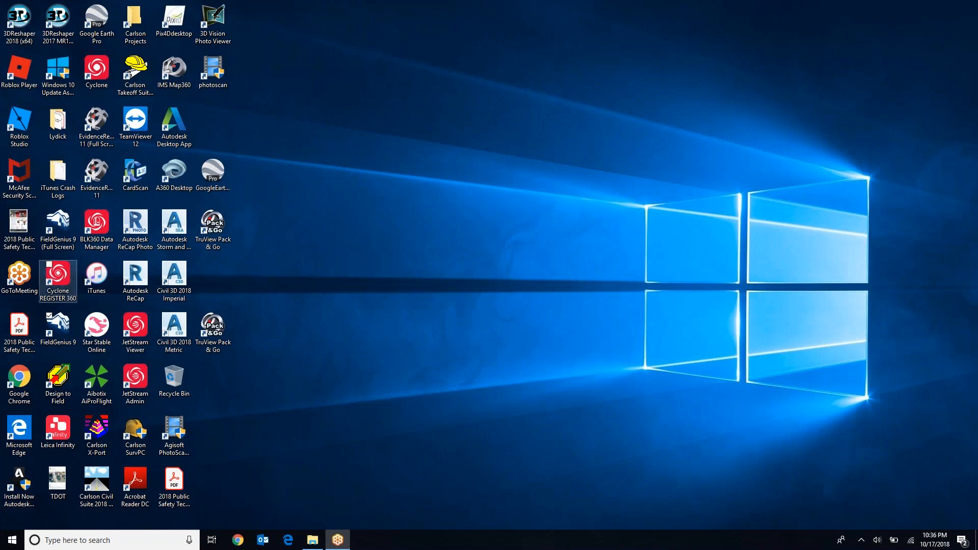
- Open Cyclone REGISTER 360 and create a new project named Mechanical Room
double_click(58, 275)
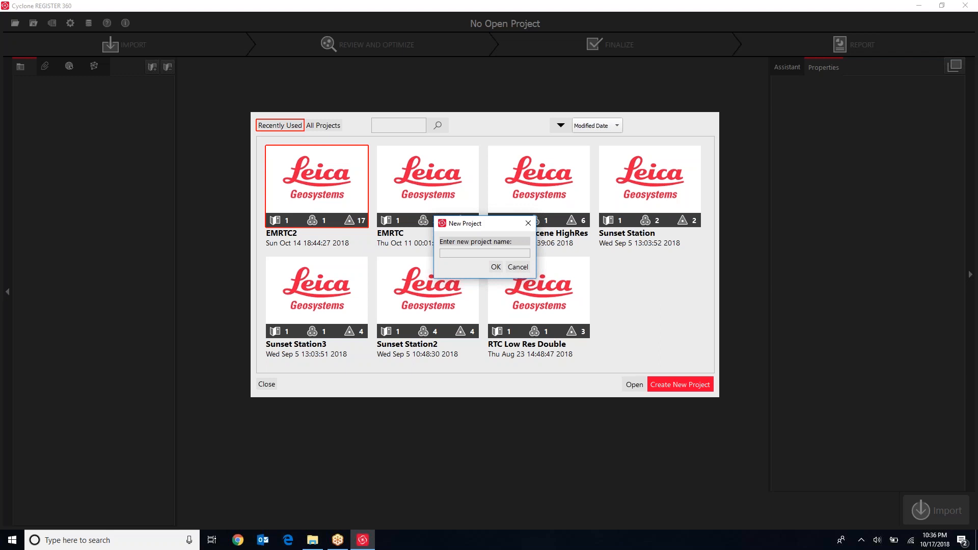
text(Mechanical Room)
key(Return)
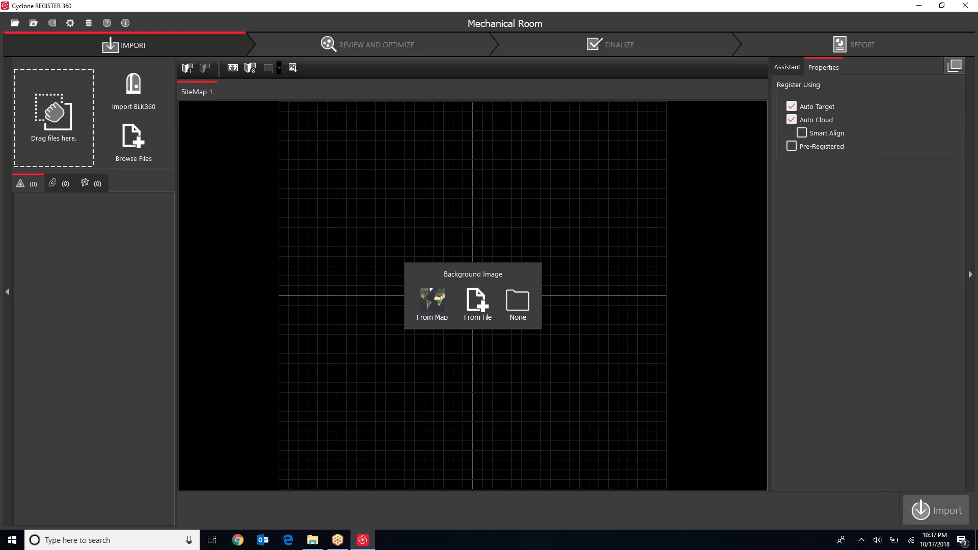
- Load project.rtc360 from the RTC360Store folder on the USB drive into the project's import area
click(312, 540)
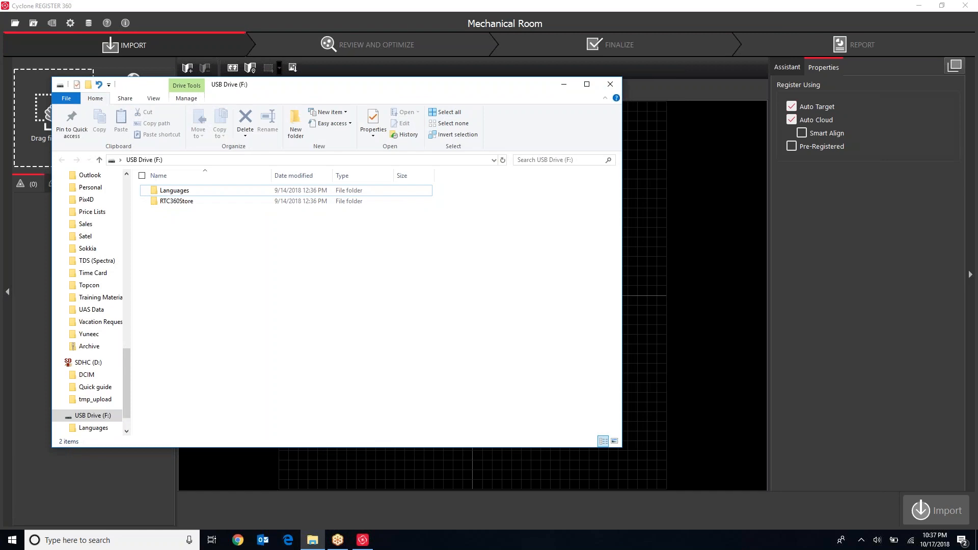
drag(510, 84, 720, 25)
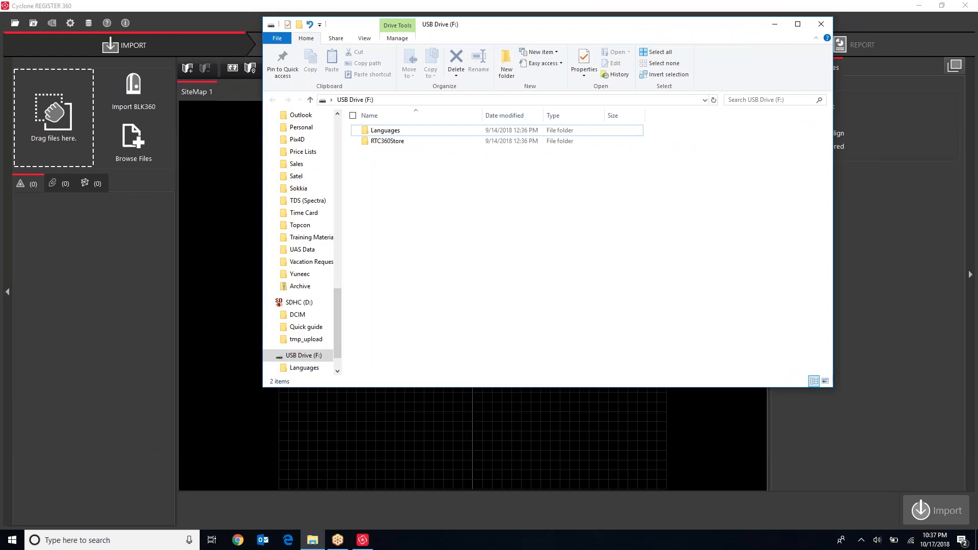
double_click(387, 141)
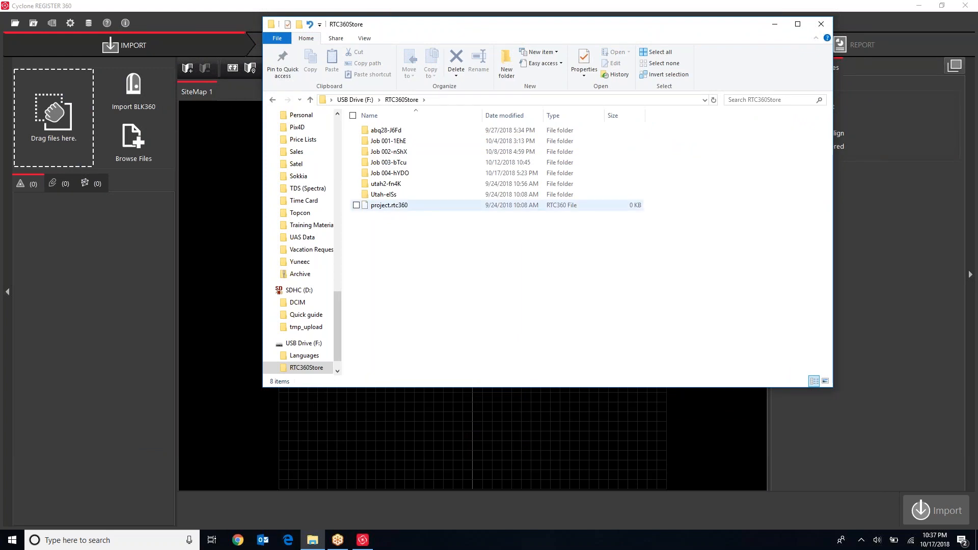
drag(390, 206, 57, 137)
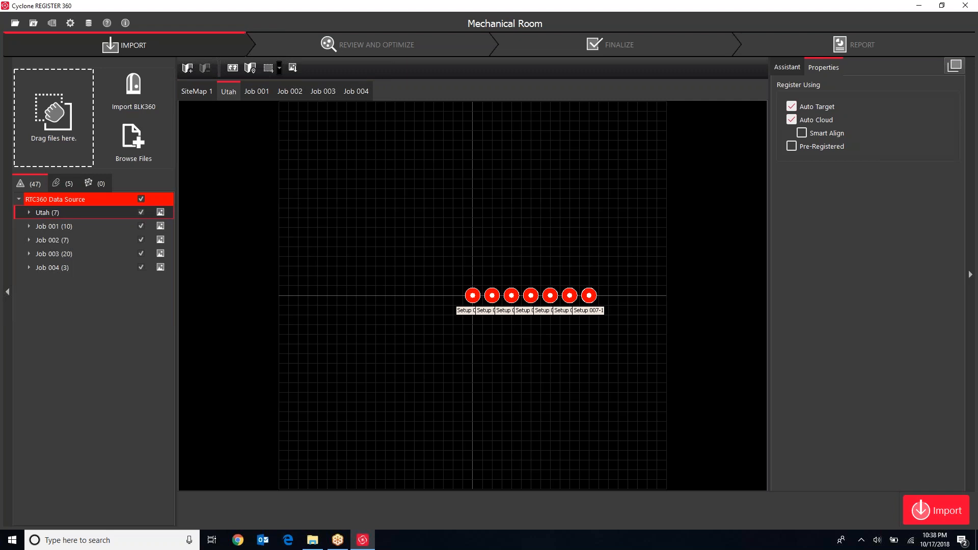
- Exclude Utah, Job 001, Job 002 and Job 003 from the import, leaving only Job 004 included
click(141, 212)
click(141, 226)
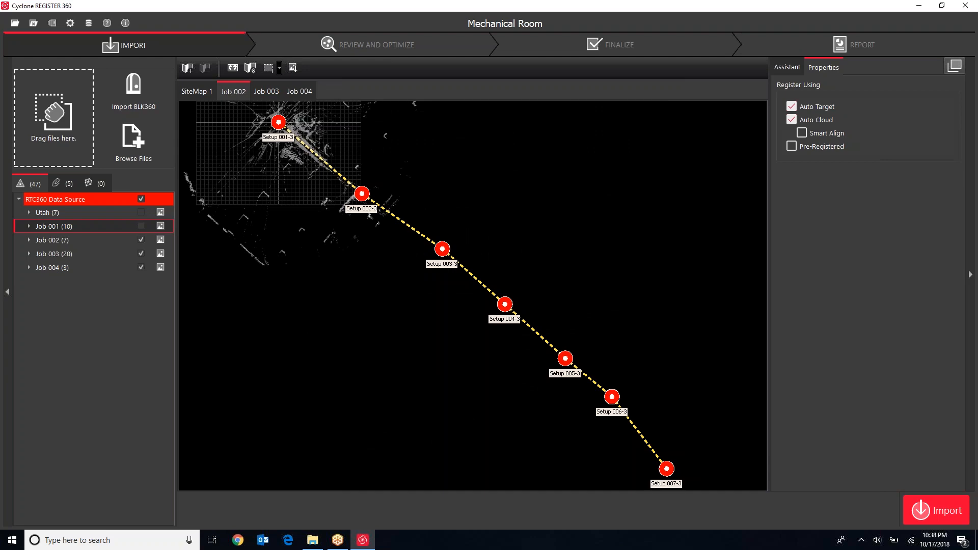
click(141, 240)
click(141, 254)
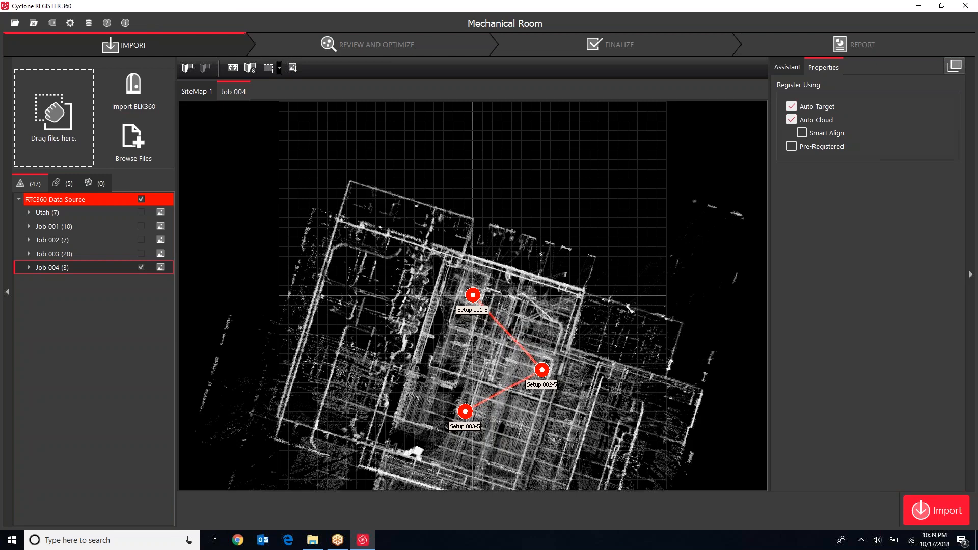
- Turn off Auto Target and Auto Cloud registration and import the Job 004 setups
click(791, 106)
click(791, 119)
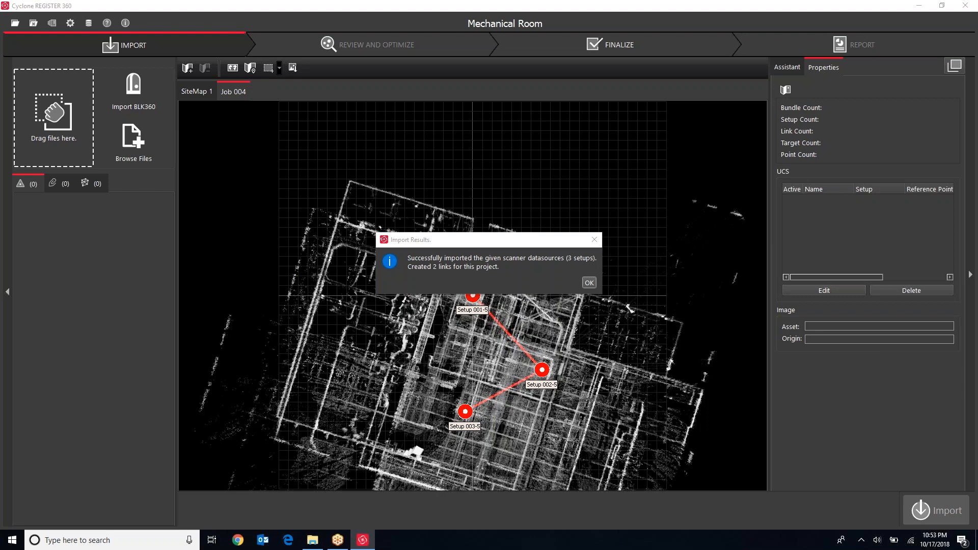
click(589, 283)
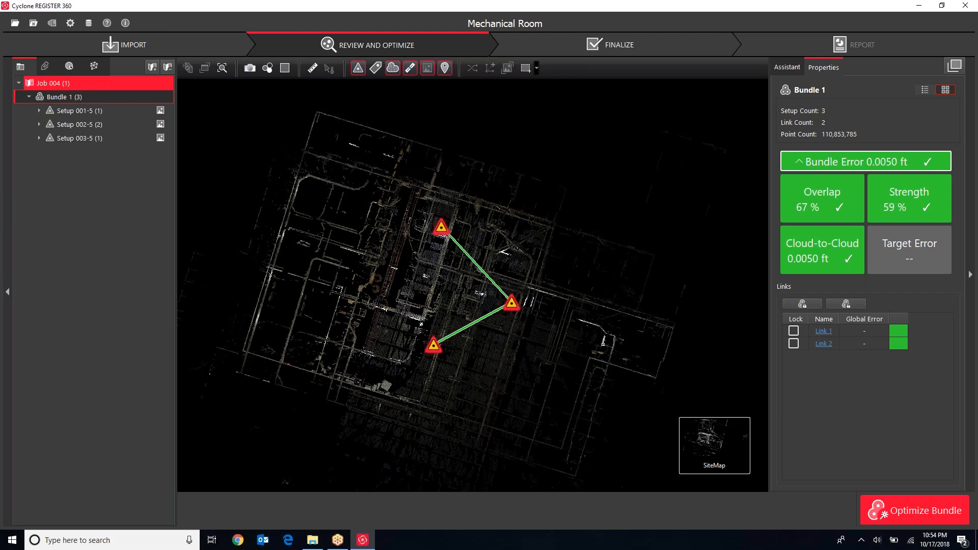
- Review the properties and panoramas of Setups 001-5, 002-5 and 003-5, and the registration results of Bundle 1
click(79, 111)
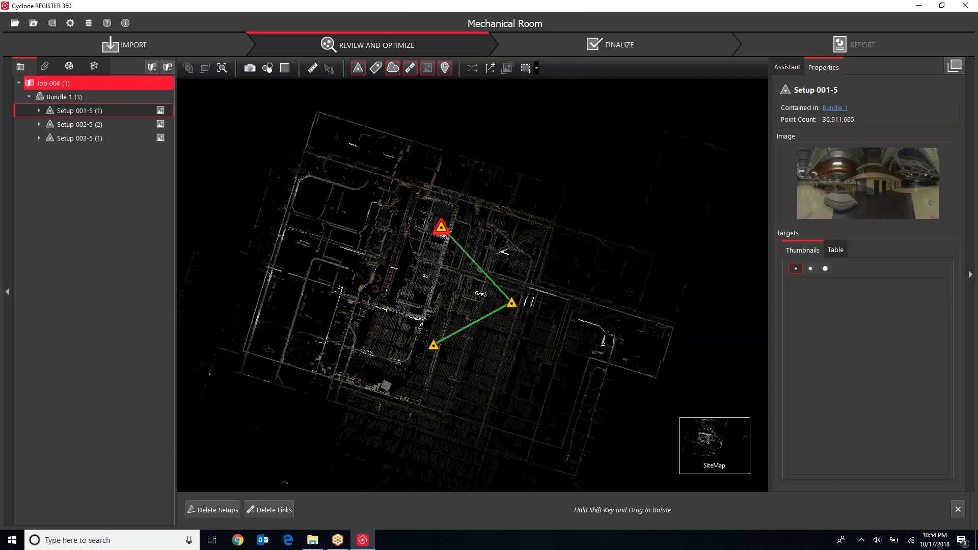
click(80, 125)
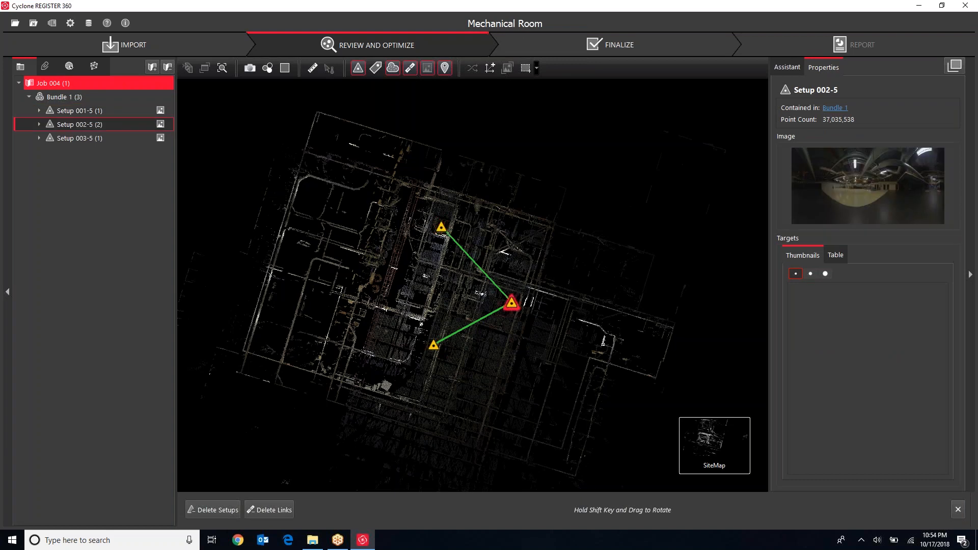
click(79, 138)
click(80, 111)
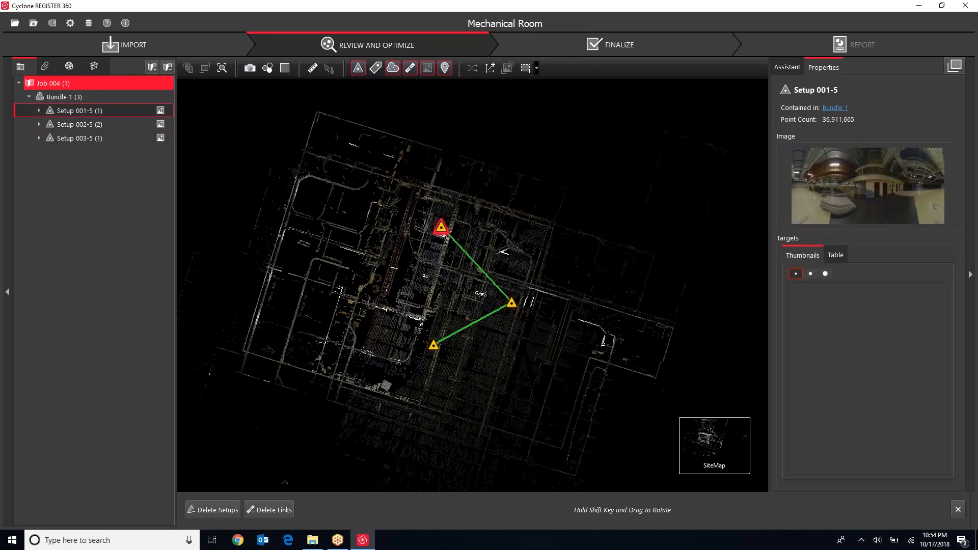
mouse_move(161, 110)
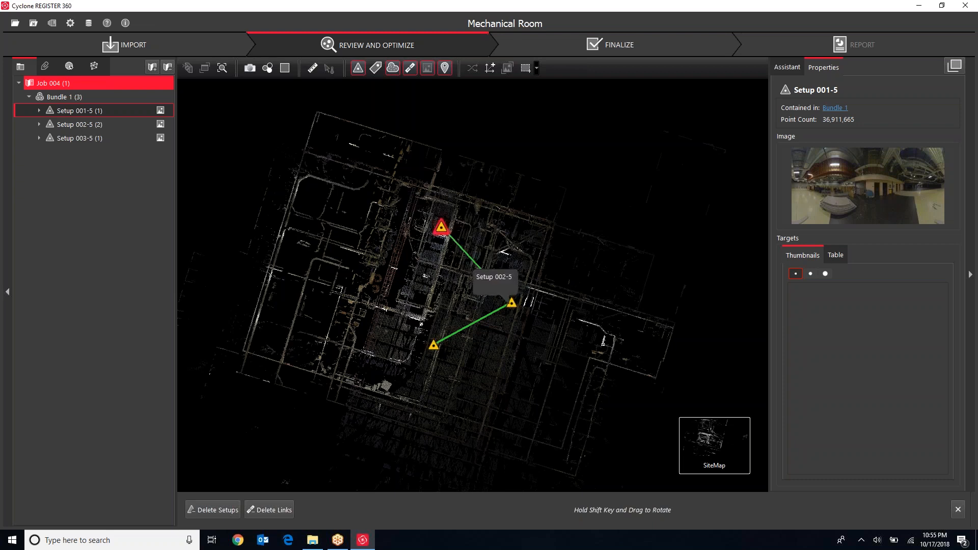
click(512, 303)
click(434, 344)
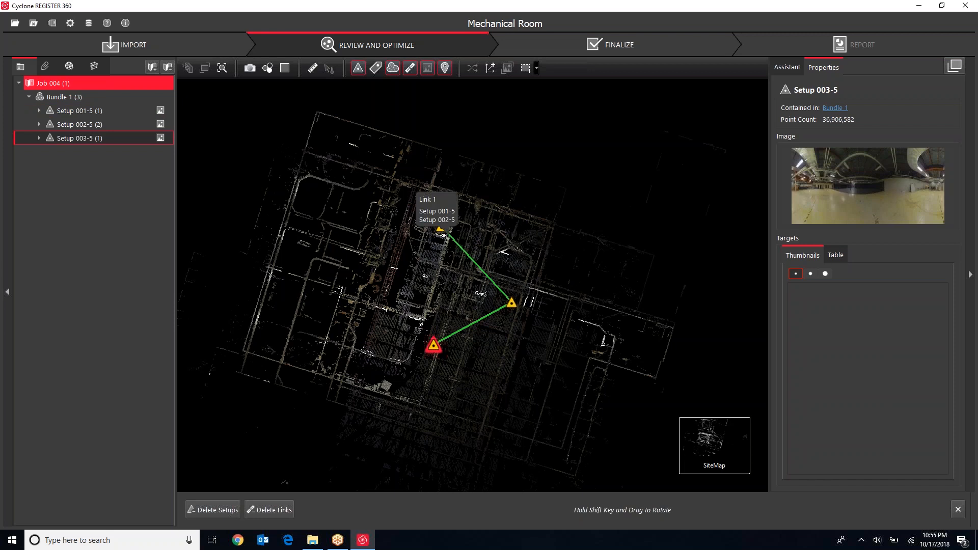
click(441, 226)
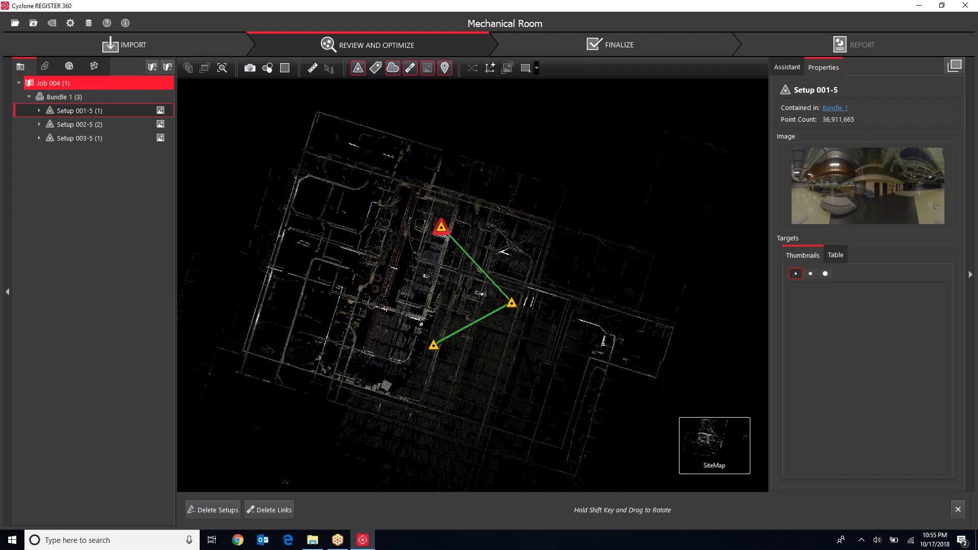
click(64, 96)
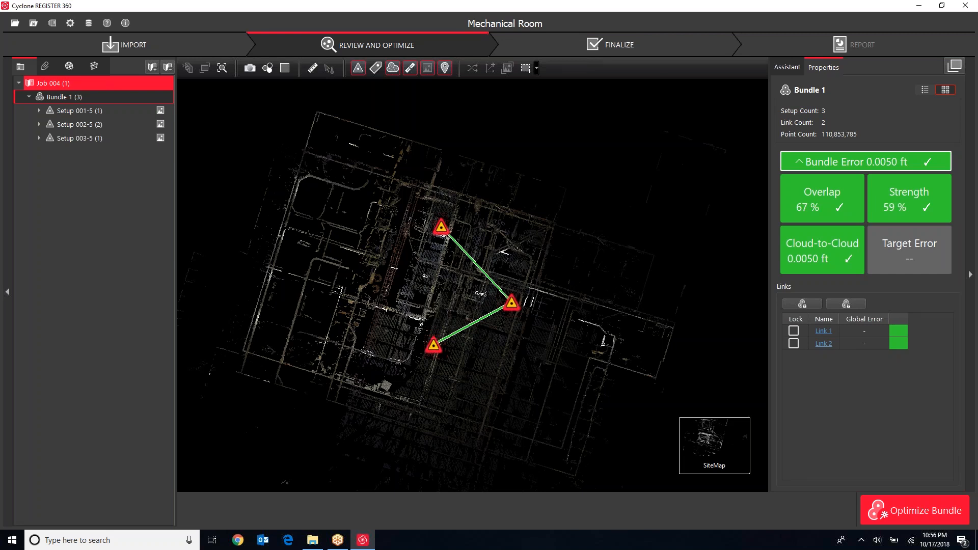
- Show Bundle 1 in the TruSlicer view, thin the slice and examine the wall alignment up close
mouse_move(715, 446)
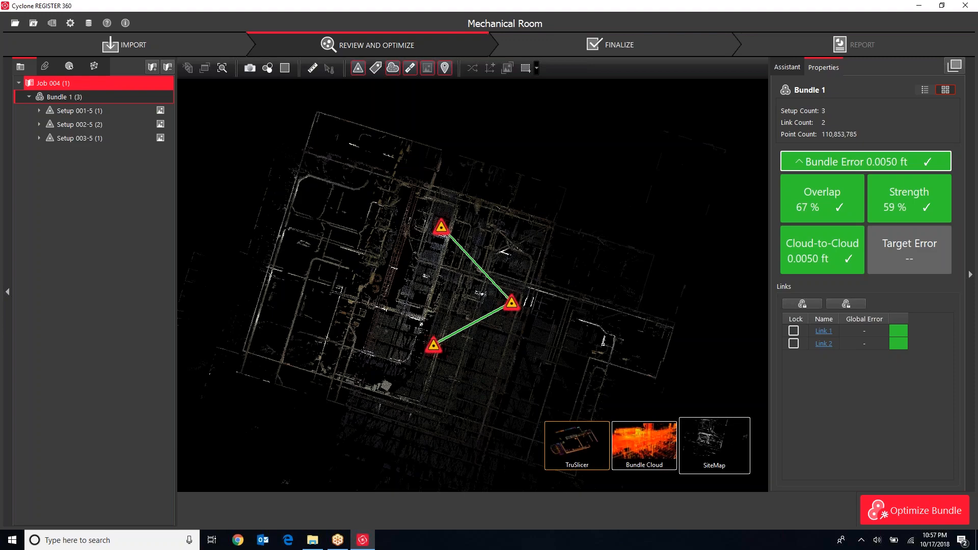
click(576, 443)
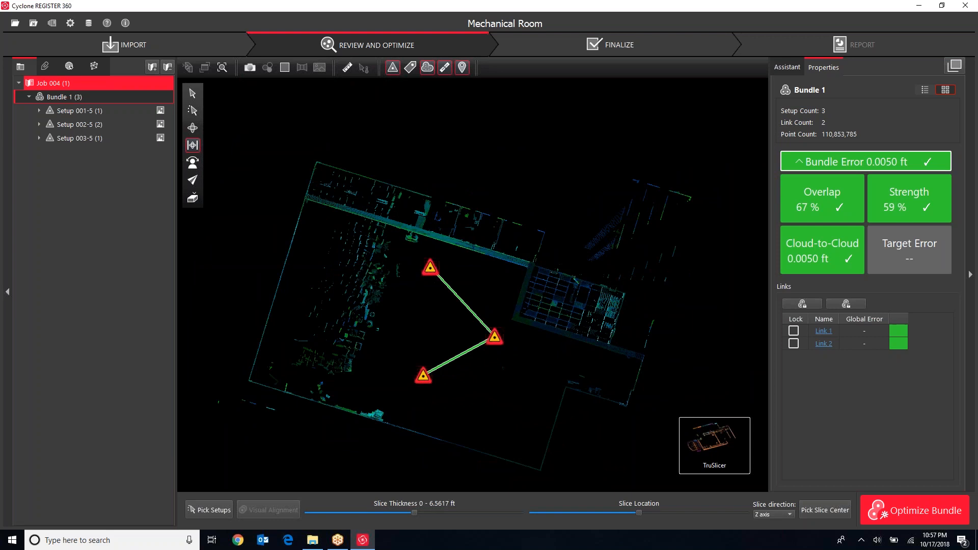
drag(414, 513, 332, 513)
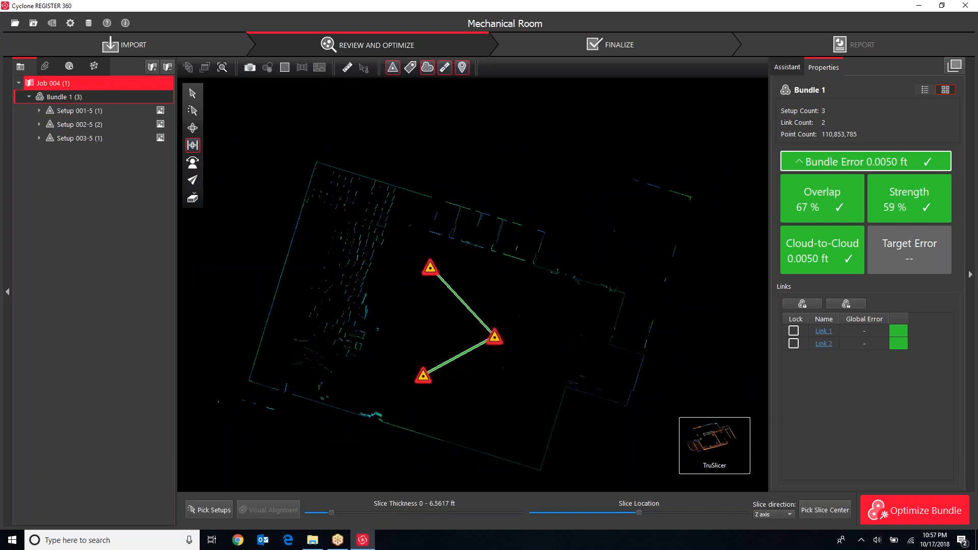
mouse_move(639, 513)
mouse_down()
mouse_move(534, 513)
mouse_move(656, 513)
mouse_move(640, 513)
mouse_up()
scroll(465, 209, up, 10)
scroll(433, 214, up, 2)
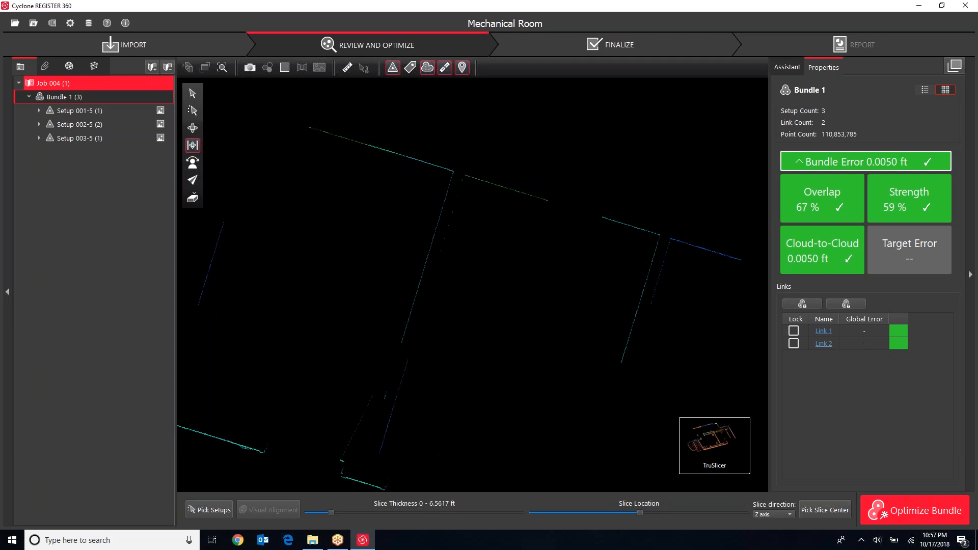
- Return to the SiteMap view and open the Setup Cloud of Setup 001-5
mouse_move(715, 446)
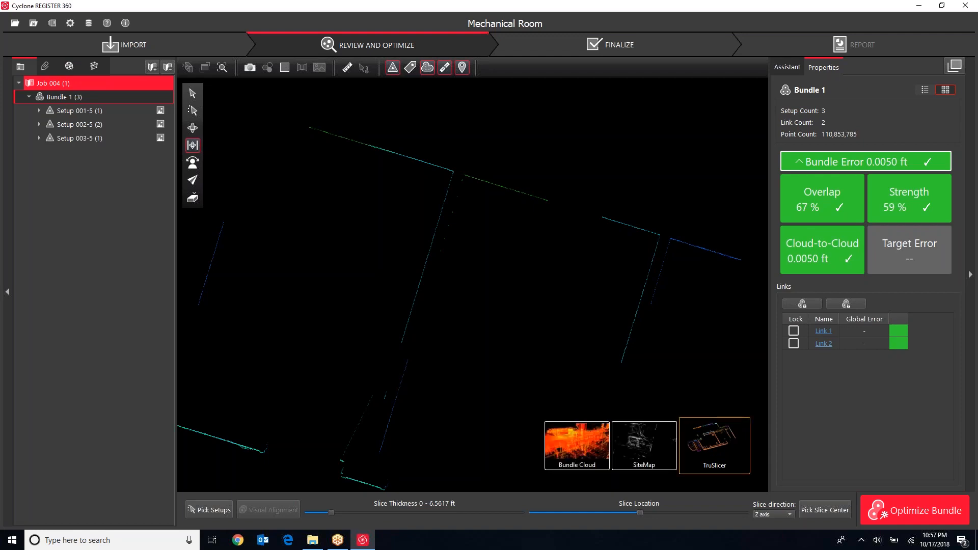
click(643, 443)
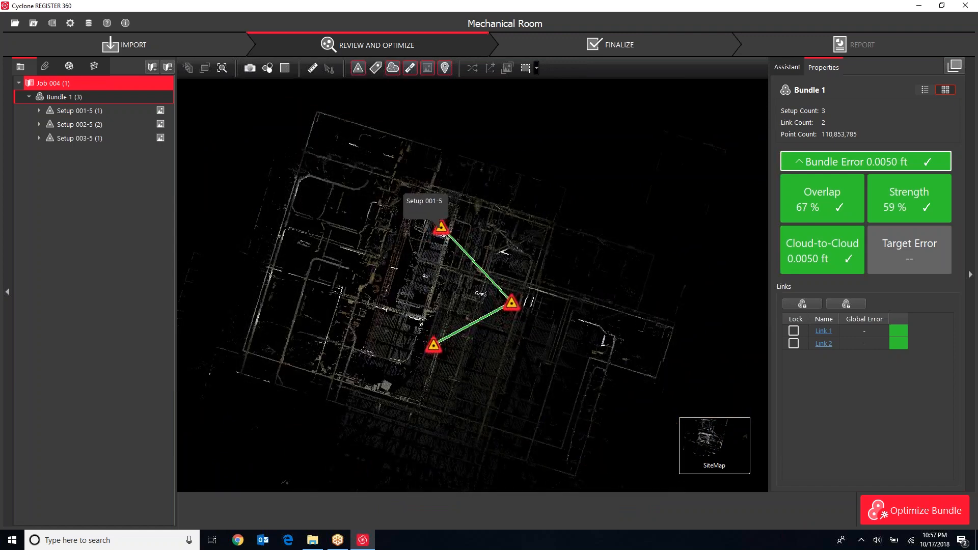
click(441, 228)
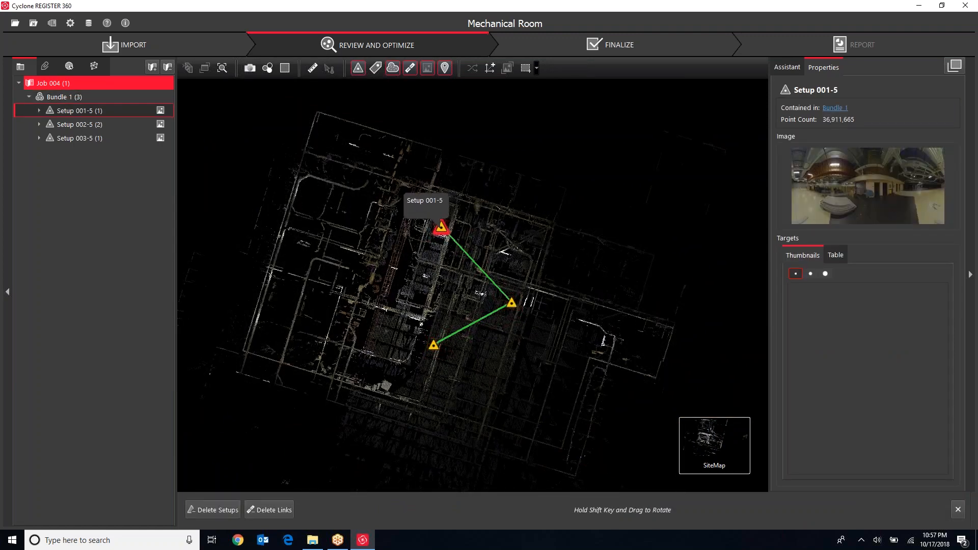
mouse_move(711, 446)
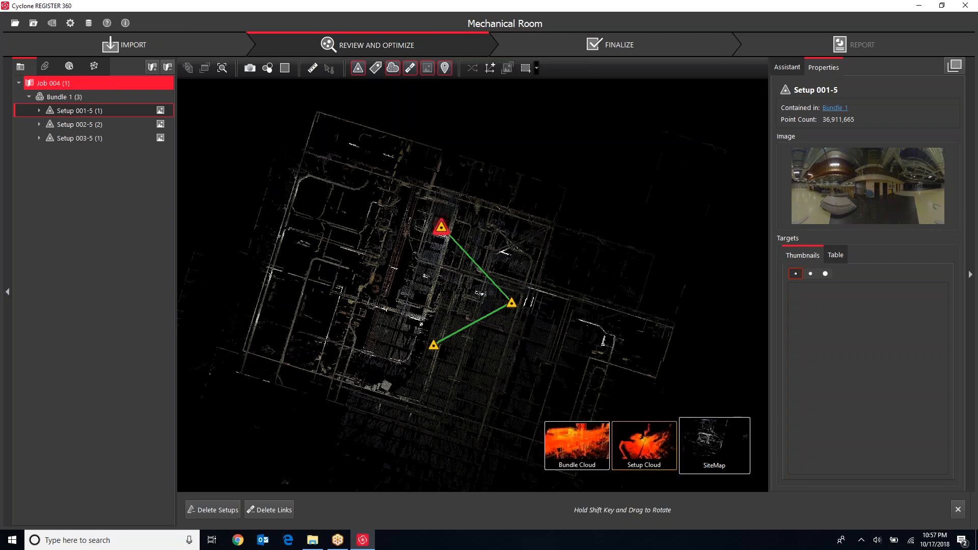
click(644, 443)
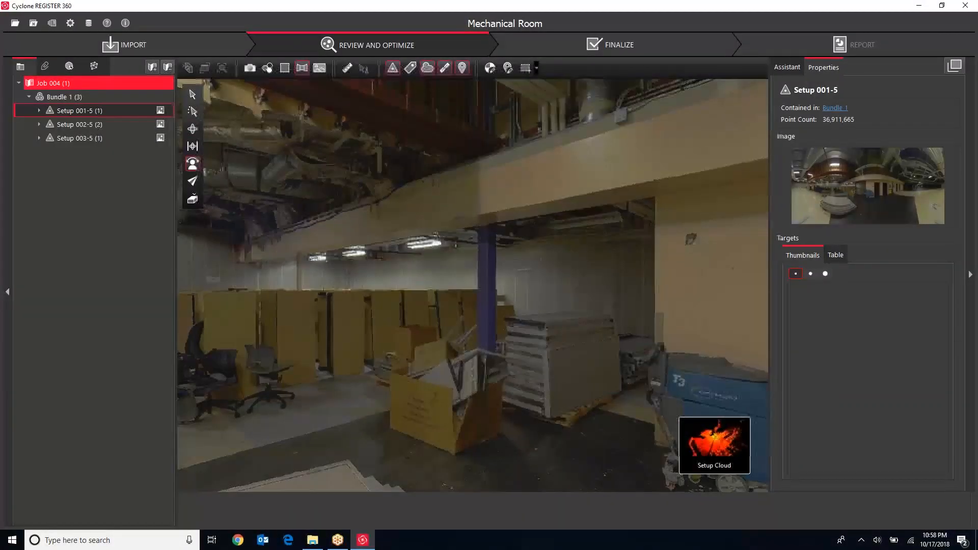
- Look around the room in Setup 001-5's panorama, from the ceiling ductwork to the linked setup markers
drag(364, 226, 850, 336)
drag(466, 174, 744, 132)
mouse_move(491, 224)
mouse_down()
mouse_move(576, 151)
mouse_move(711, 221)
mouse_move(624, 174)
mouse_move(718, 170)
mouse_up()
drag(515, 176, 739, 140)
drag(471, 183, 686, 145)
drag(474, 211, 675, 204)
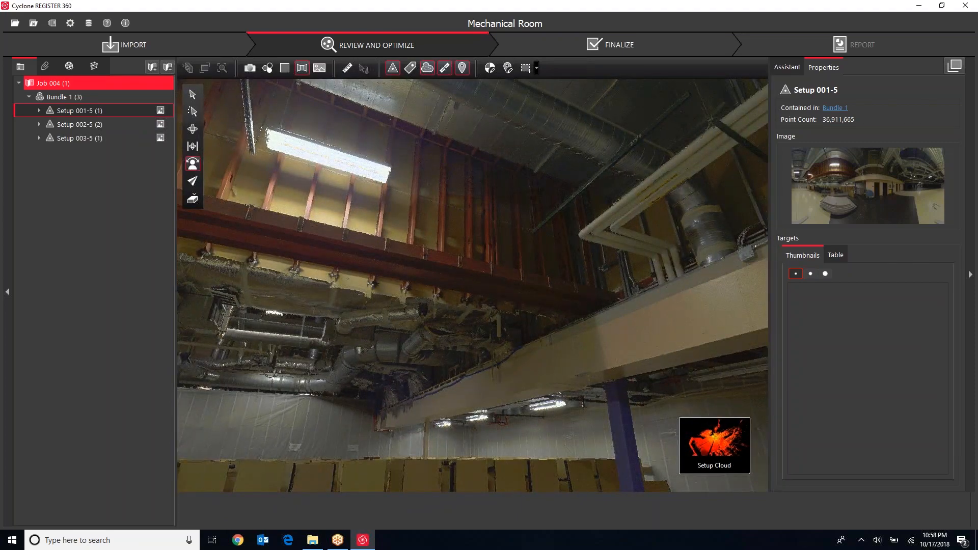
drag(489, 204, 598, 257)
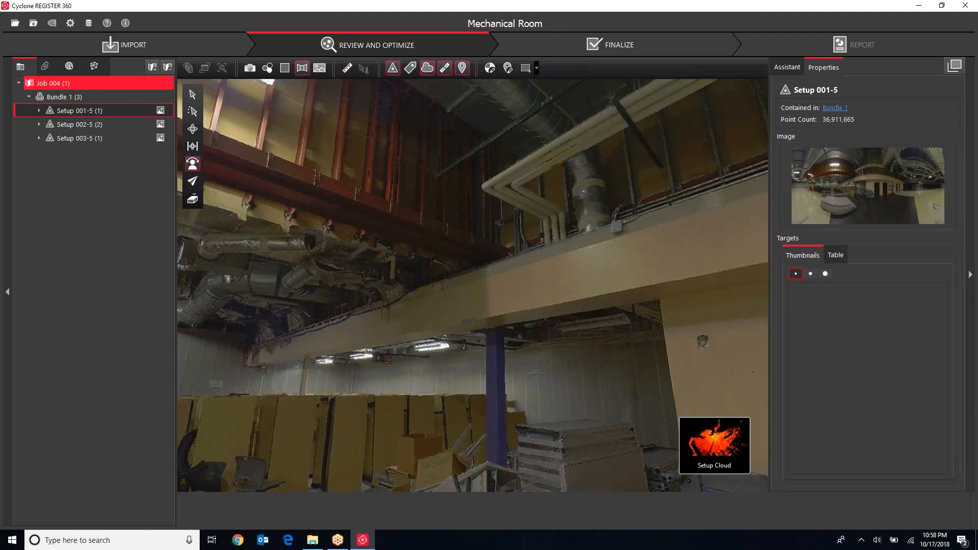
drag(692, 333, 767, 438)
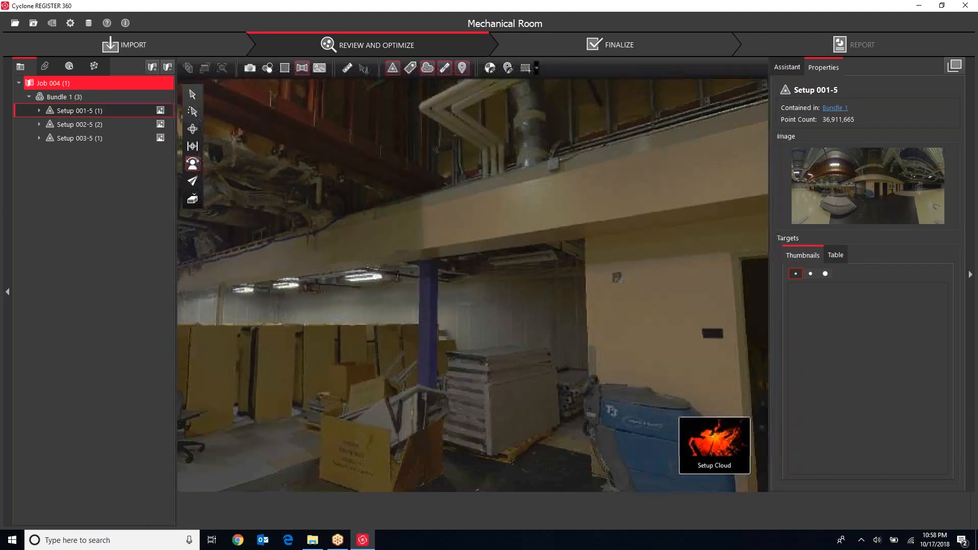
drag(486, 287, 486, 353)
drag(606, 349, 749, 351)
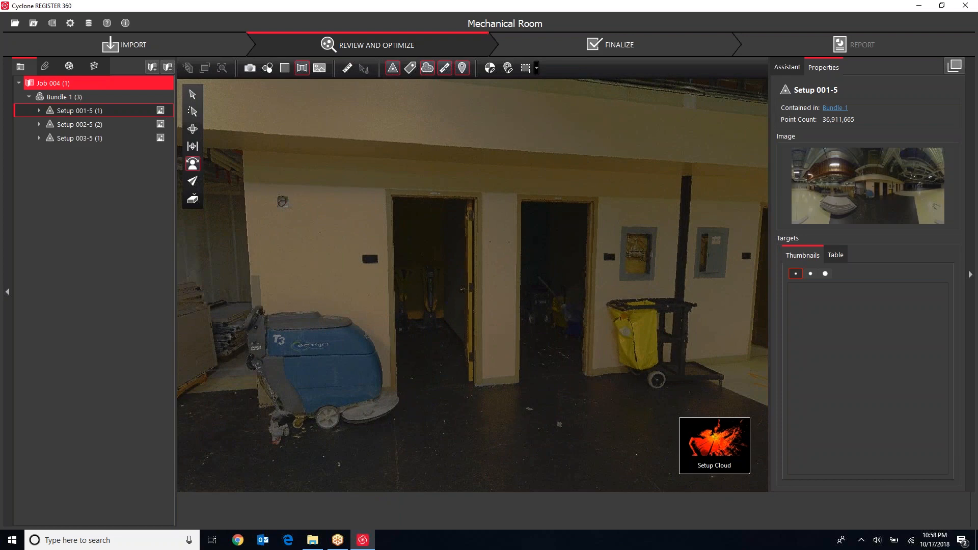
drag(473, 306, 645, 303)
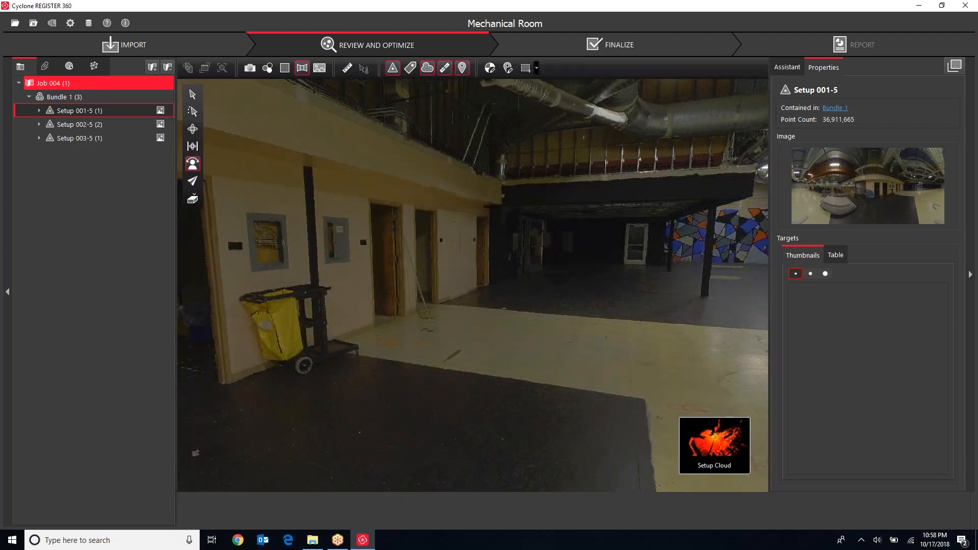
drag(433, 305, 646, 312)
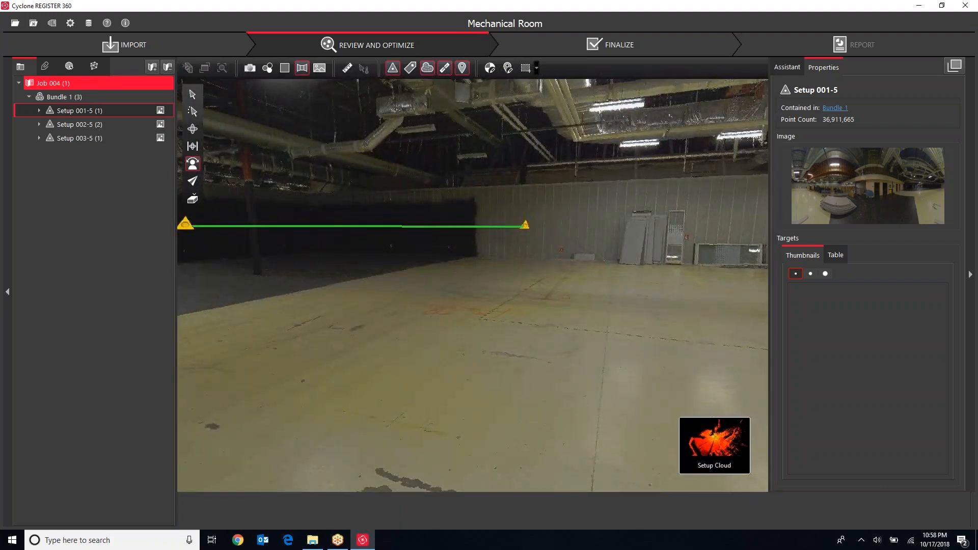
- Move through the panoramas from Setup 001-5 to Setup 003-5 and on to Setup 002-5
click(524, 224)
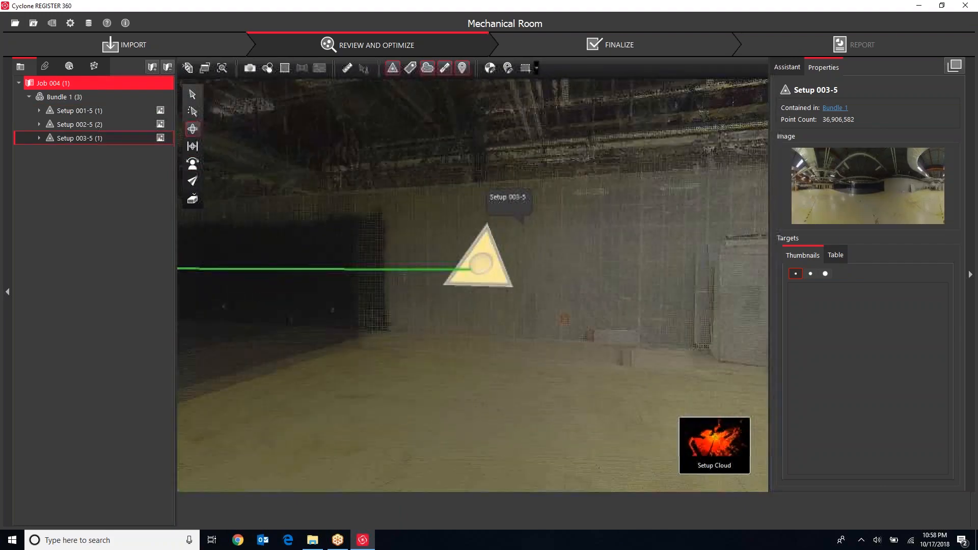
drag(525, 229, 800, 261)
drag(766, 201, 584, 172)
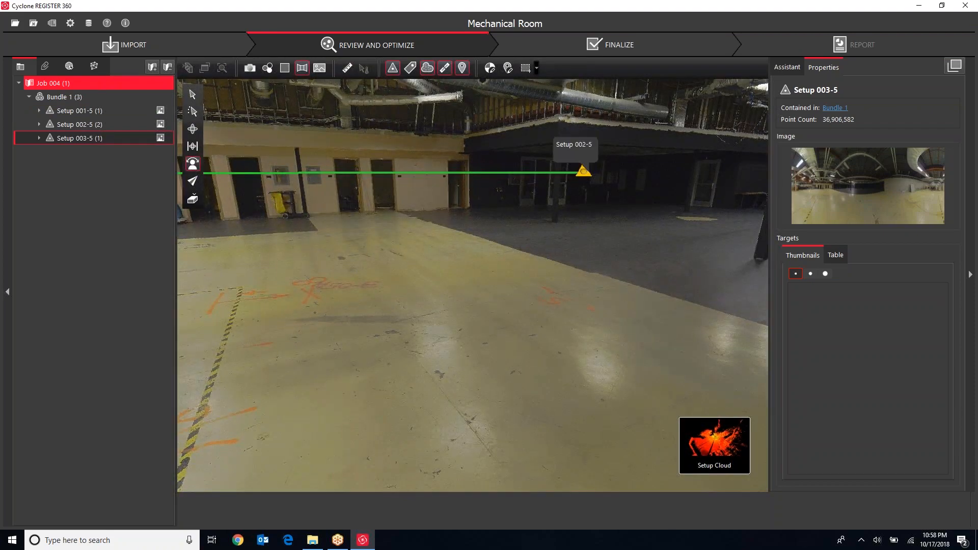
click(584, 171)
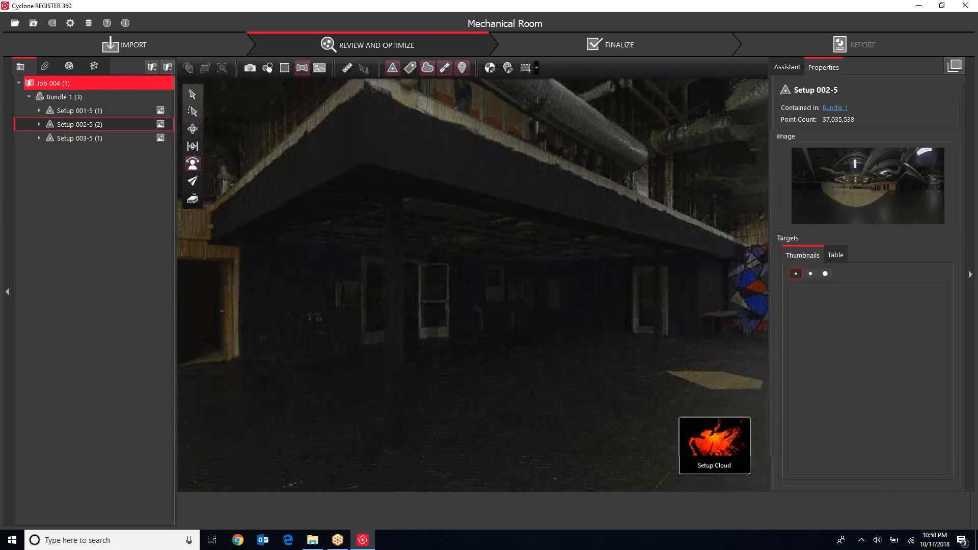
- Change the image type of Setup 002-5's panorama, turn off Auto Brightness and adjust the brightness manually
drag(502, 263, 470, 309)
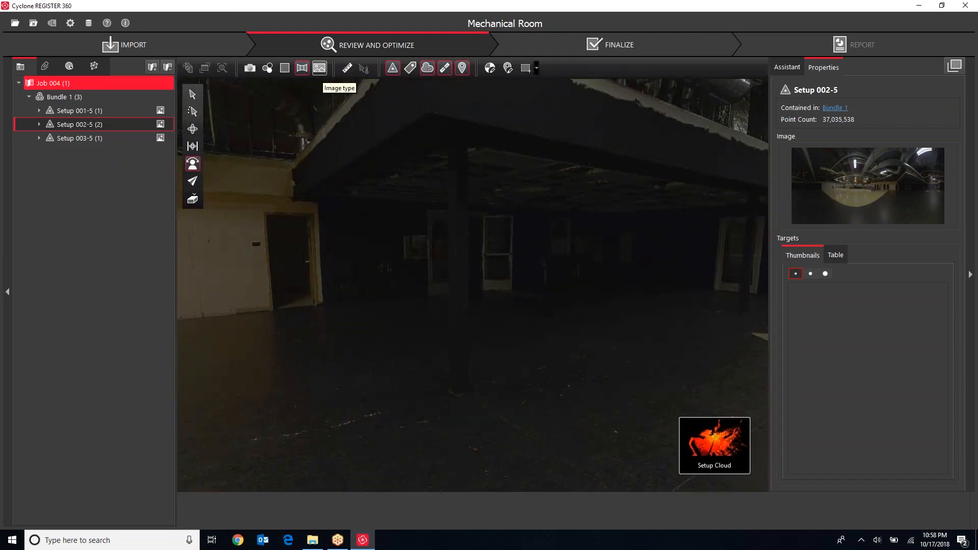
click(339, 94)
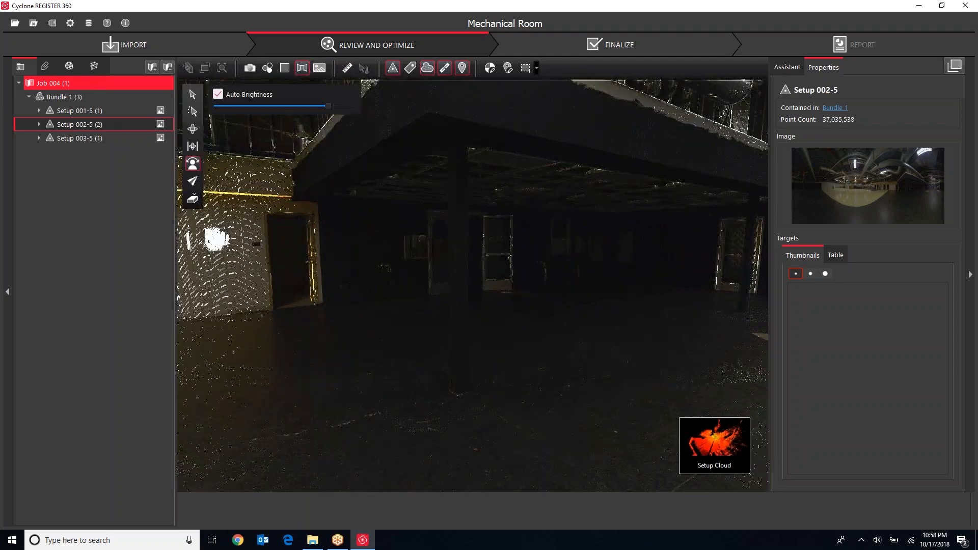
mouse_move(328, 106)
mouse_down()
mouse_move(343, 106)
mouse_move(314, 106)
mouse_move(324, 106)
mouse_up()
drag(323, 106, 332, 106)
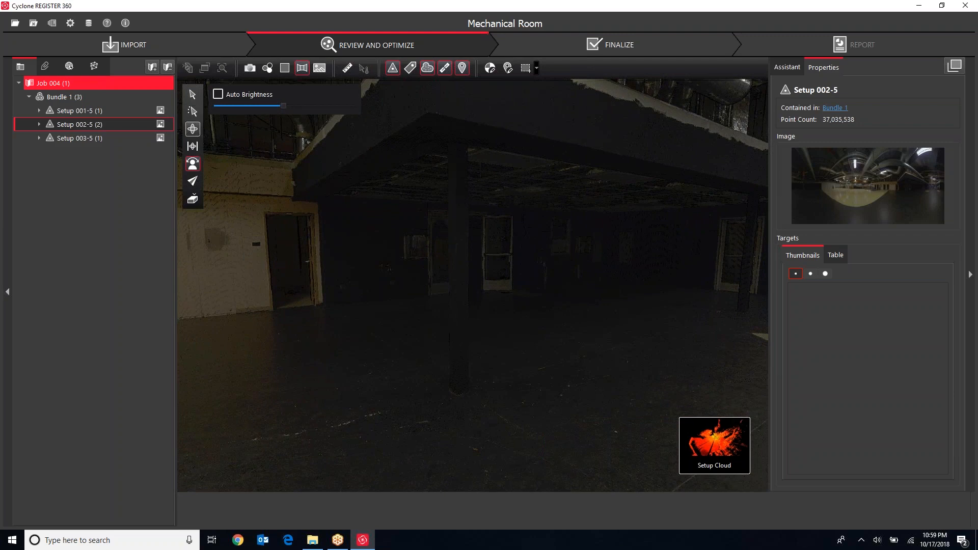
- Leave Setup 002-5's panorama for an orbit view of the cloud and enter the panorama of Setup 003-5
click(193, 128)
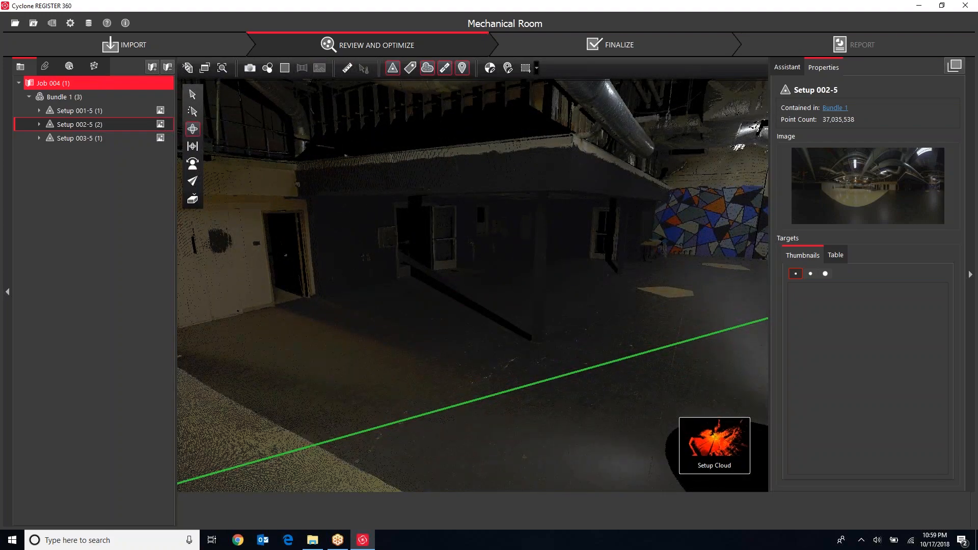
scroll(397, 250, down, 5)
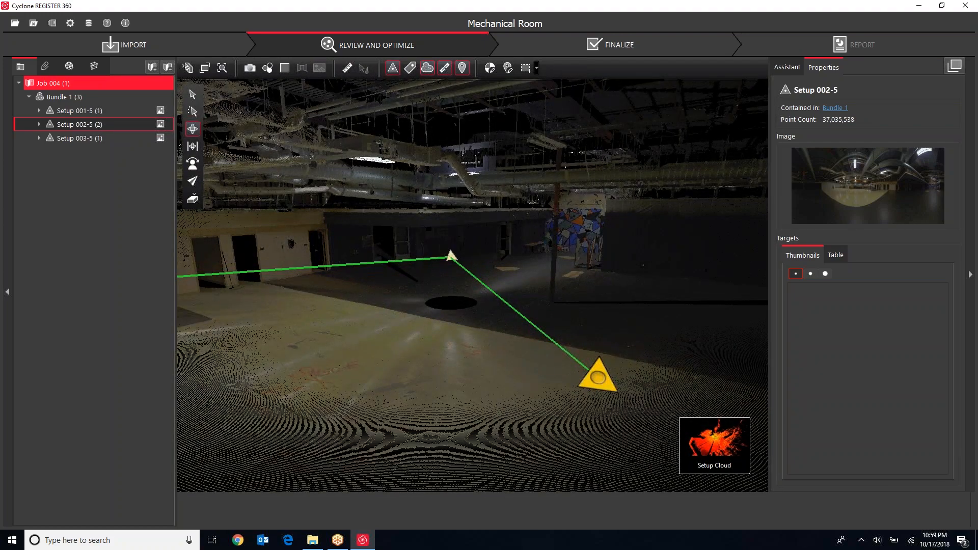
double_click(598, 377)
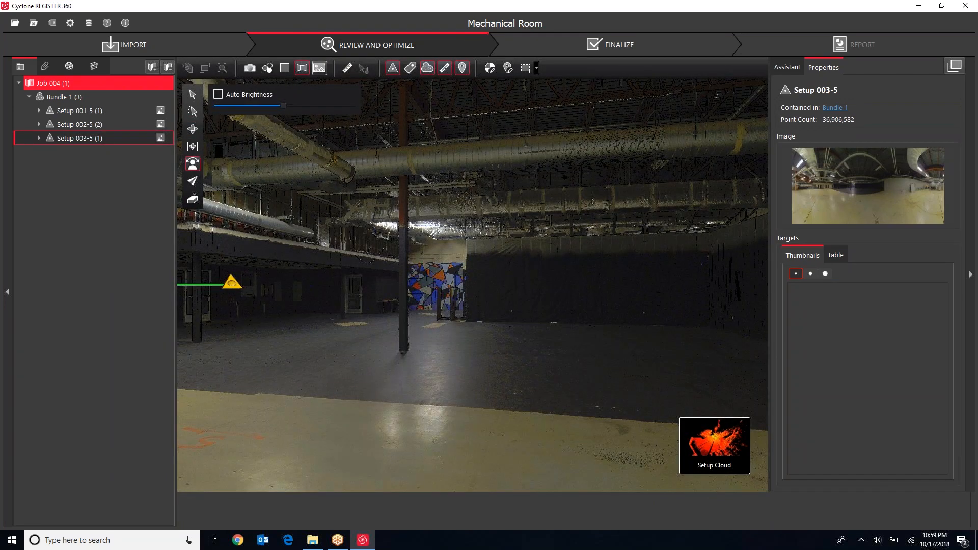
- Switch the image type back in Setup 003-5's panorama and look around toward the stored chairs and panels
click(320, 68)
click(334, 83)
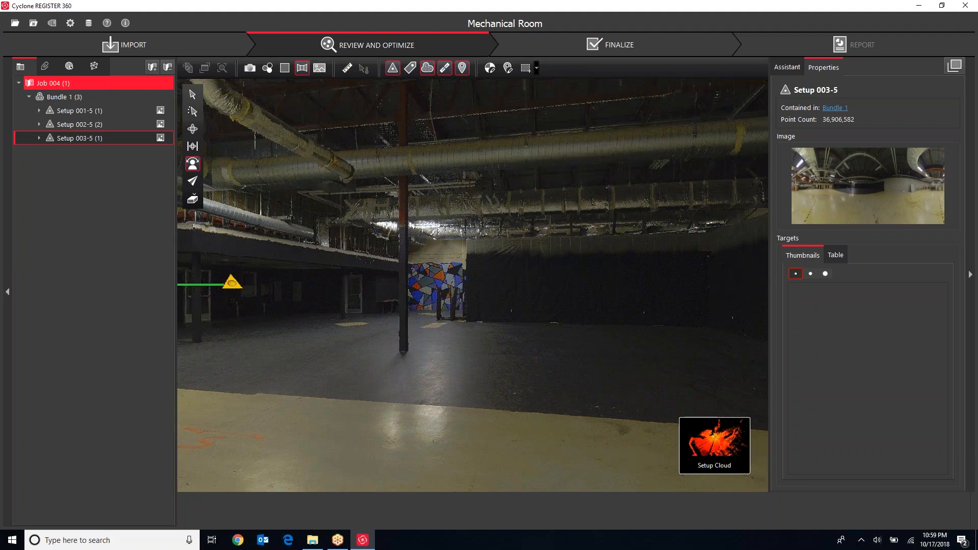
drag(630, 278, 254, 227)
- Show the Bundle Cloud and orbit around the combined point cloud and its linked setups
mouse_move(714, 446)
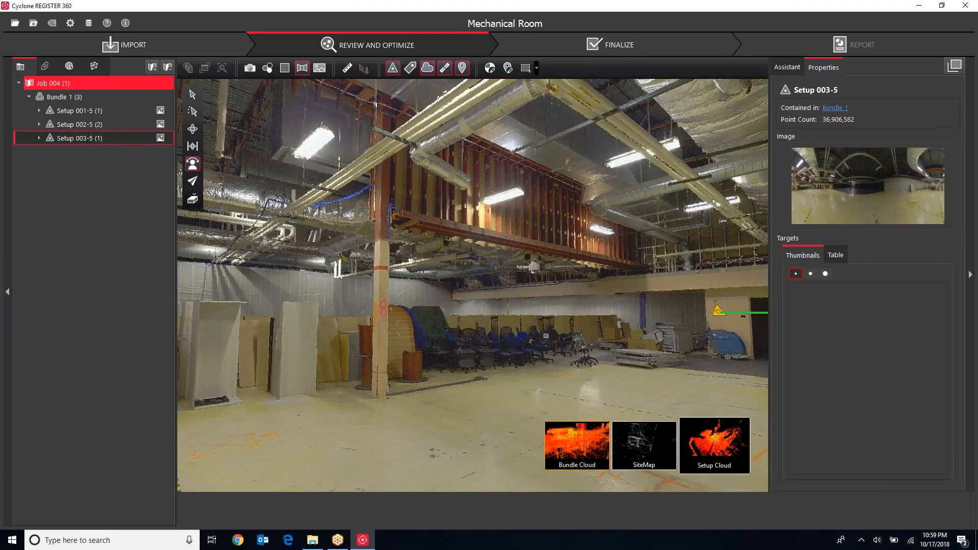
click(577, 443)
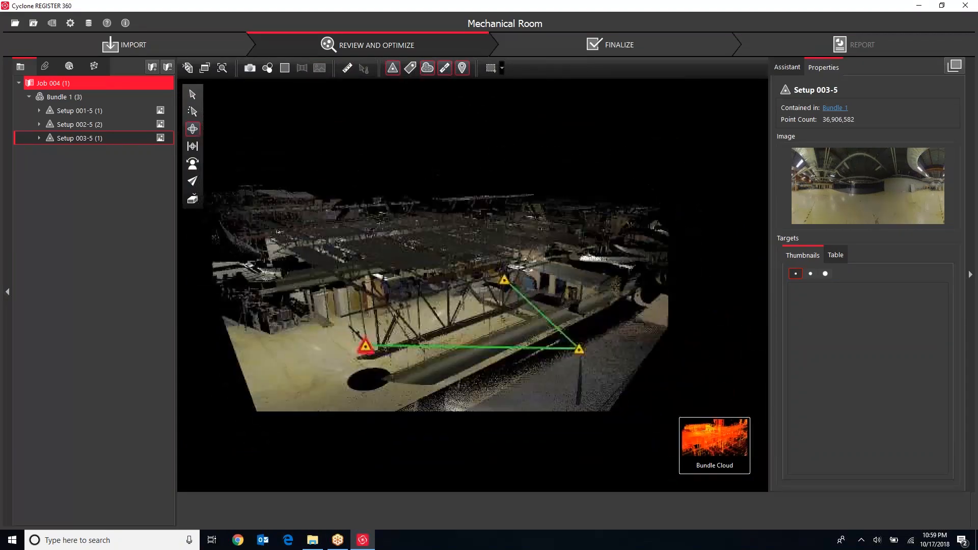
drag(482, 371, 510, 329)
right_drag(540, 282, 731, 177)
drag(728, 178, 552, 224)
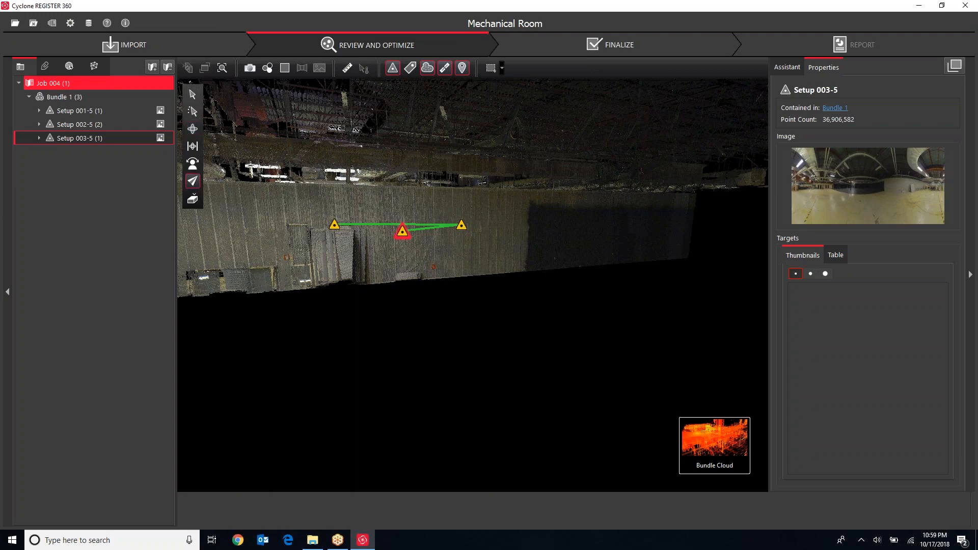
- Fly through the interior of the bundle cloud, examining the walls, ceiling ductwork and floor
mouse_move(481, 278)
mouse_down()
mouse_move(474, 256)
mouse_move(454, 278)
mouse_move(469, 279)
mouse_move(465, 294)
mouse_move(442, 299)
mouse_move(442, 279)
mouse_move(516, 290)
mouse_move(578, 278)
mouse_move(611, 284)
mouse_move(580, 273)
mouse_move(554, 275)
mouse_move(563, 285)
mouse_move(428, 273)
mouse_move(367, 305)
mouse_up()
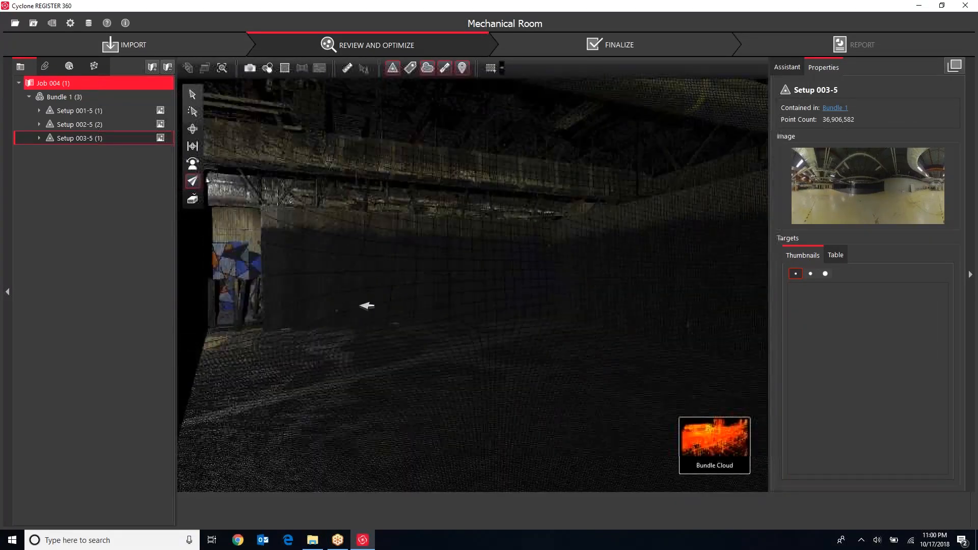
drag(289, 281, 295, 259)
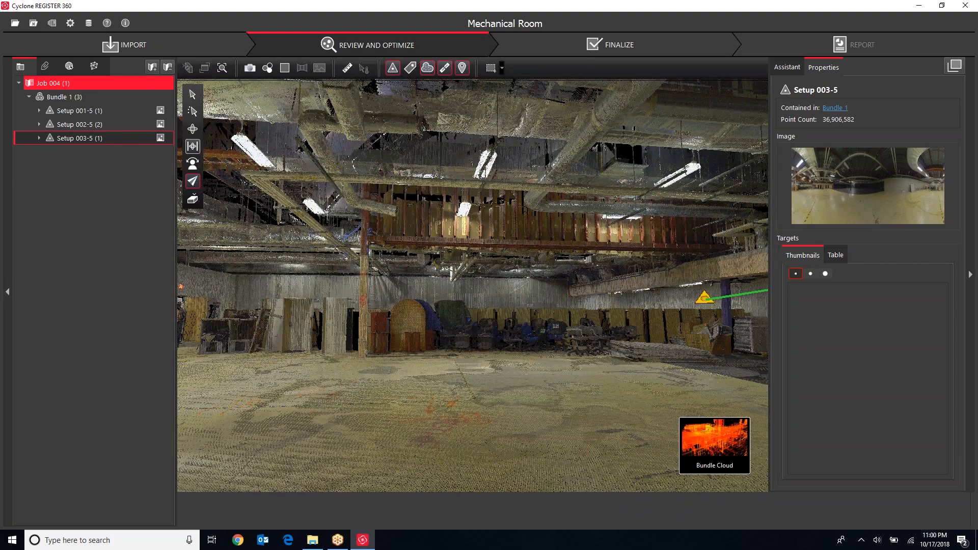
drag(438, 270, 717, 311)
drag(491, 286, 492, 356)
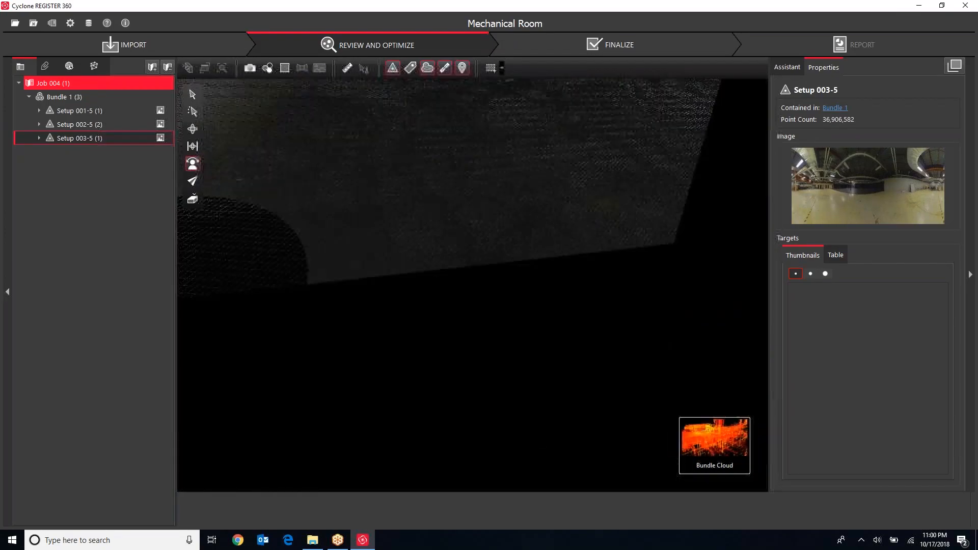
- Look around from a fixed viewpoint, measure the dark column from its floor base to its top, and clear the measurement
scroll(472, 285, up, 5)
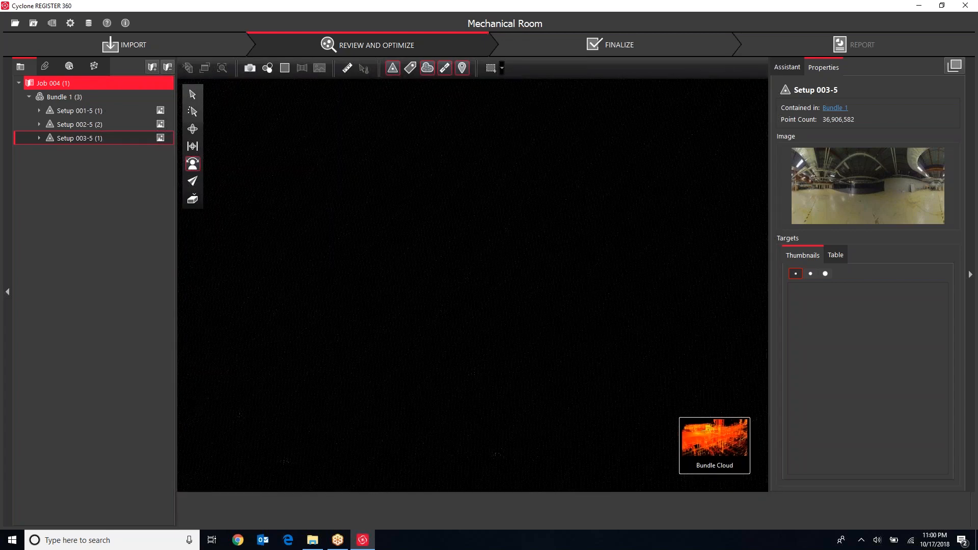
scroll(473, 285, down, 4)
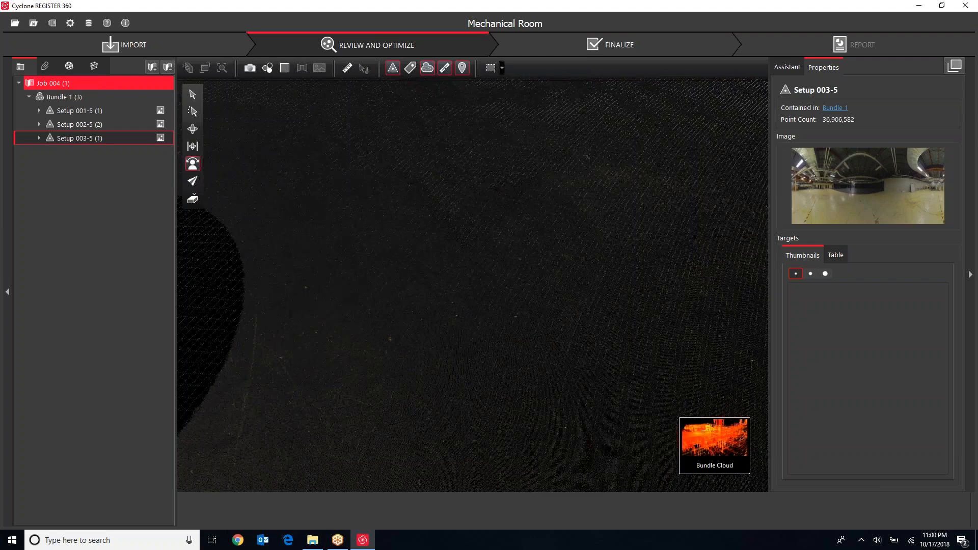
drag(531, 97, 492, 384)
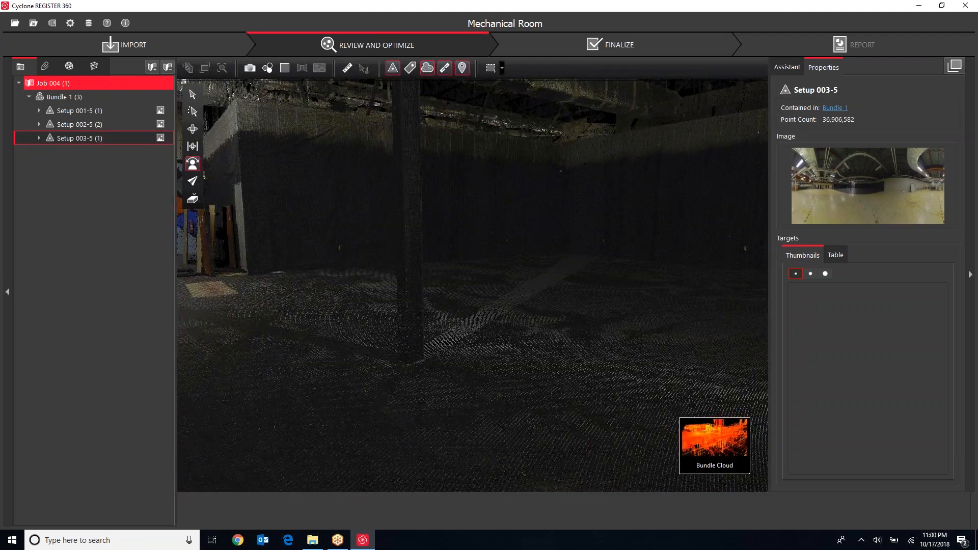
scroll(473, 285, down, 3)
drag(331, 214, 250, 224)
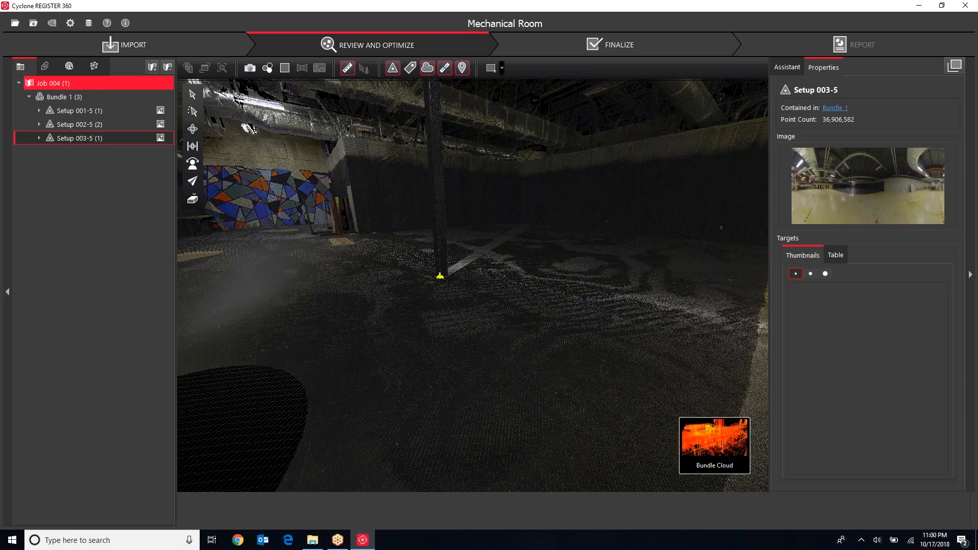
click(440, 275)
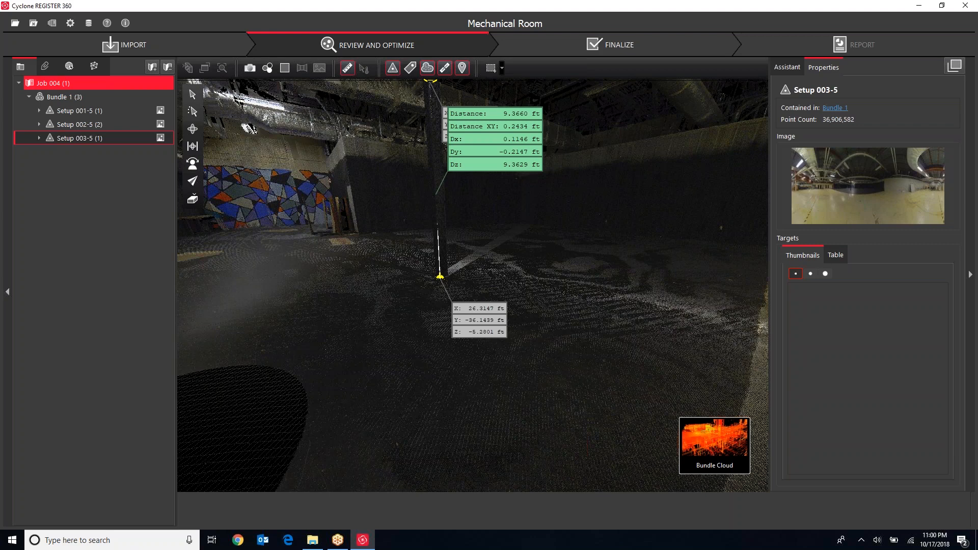
mouse_move(715, 448)
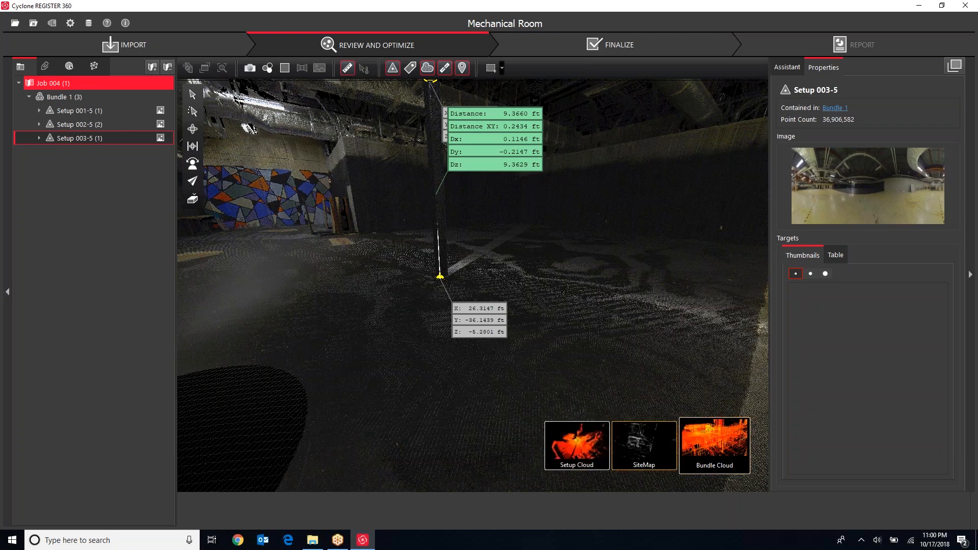
key(Escape)
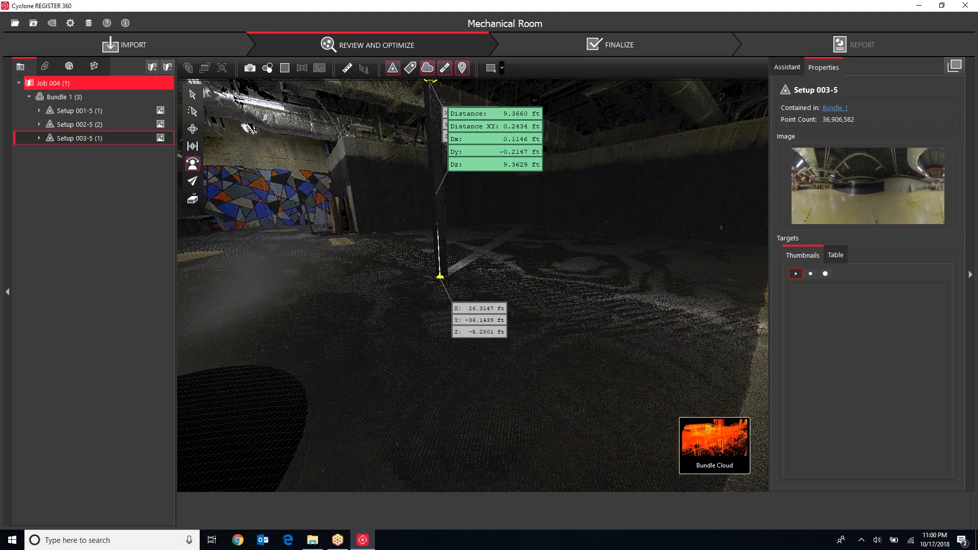
click(347, 68)
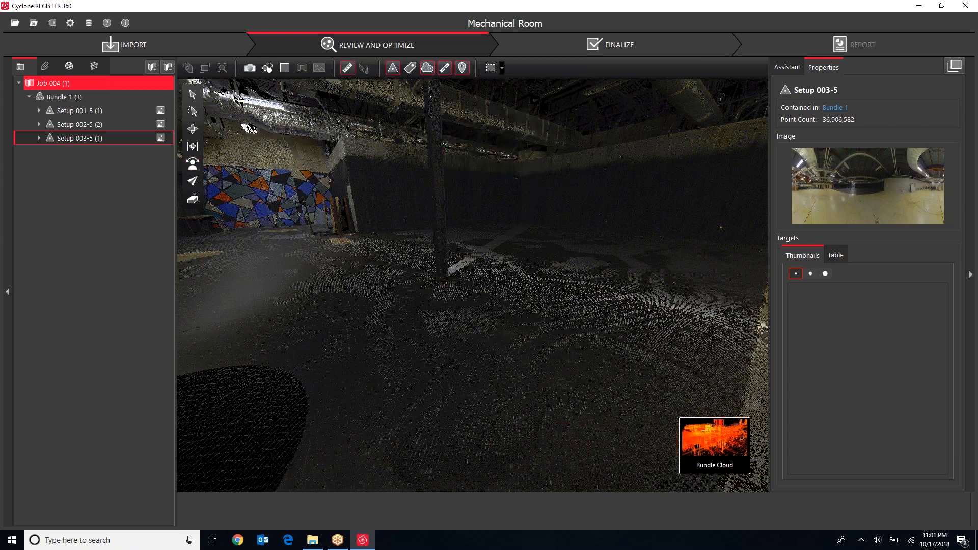
- Show the SiteMap with the setup links and return to the Bundle Cloud view
mouse_move(715, 443)
mouse_move(645, 446)
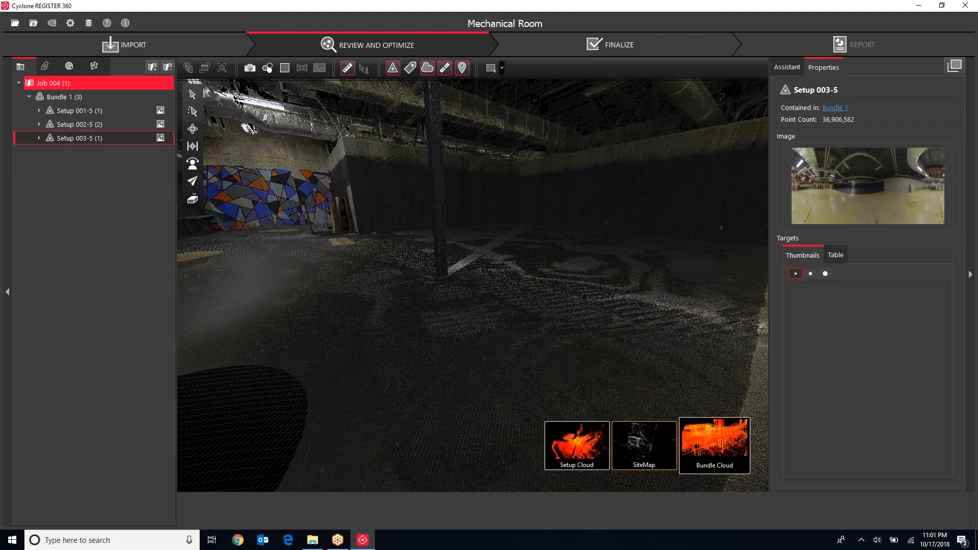
click(644, 445)
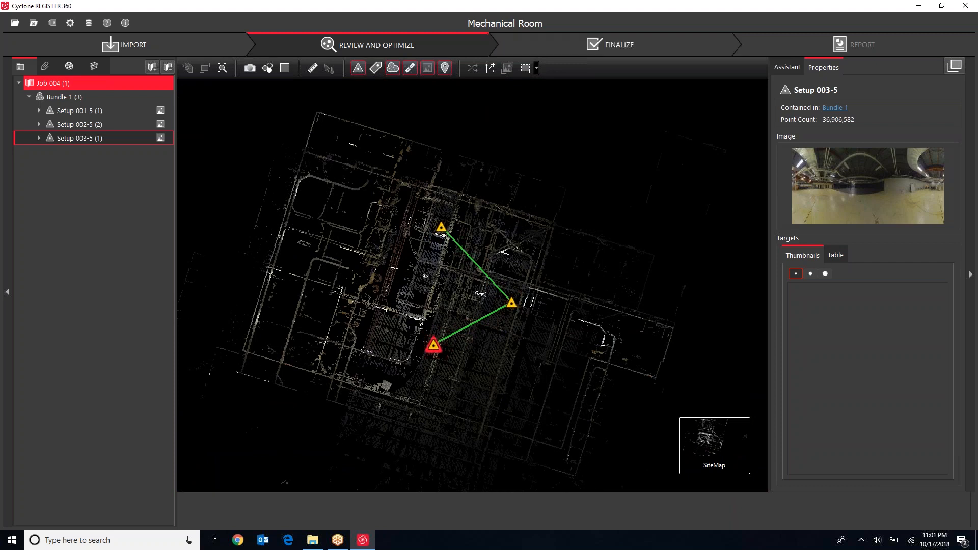
mouse_move(713, 443)
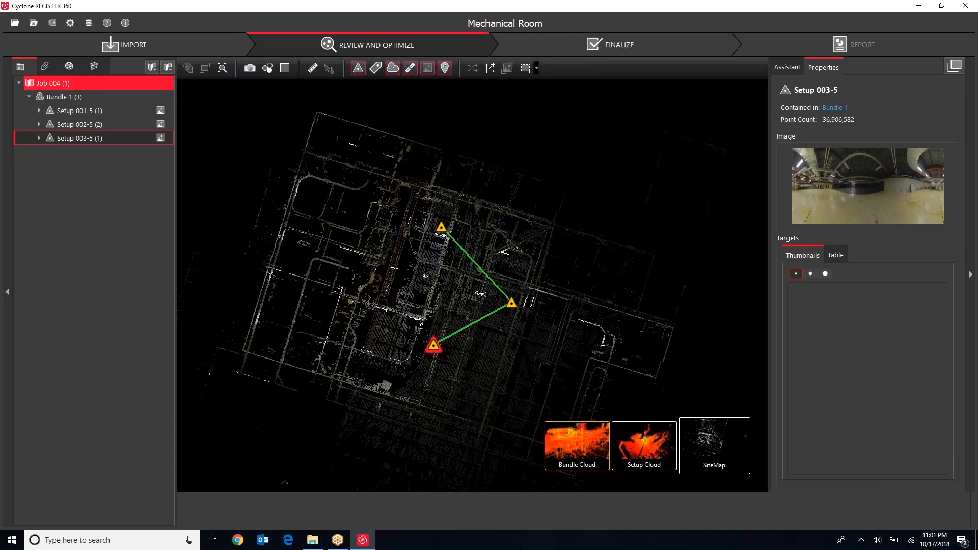
click(579, 446)
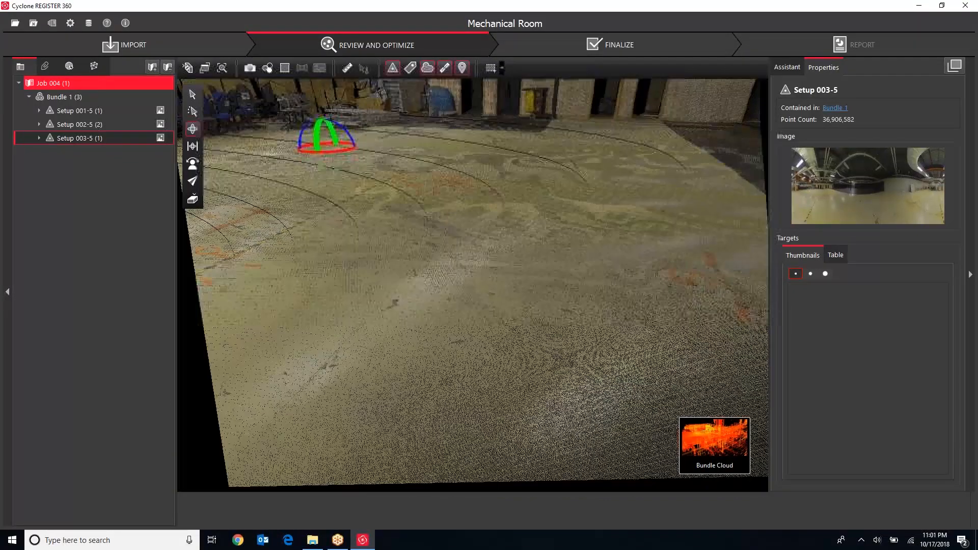
- Color the bundle cloud with the Hue/Intensity Map and examine the mosaic wall, doors and windows from several angles
drag(387, 176, 511, 168)
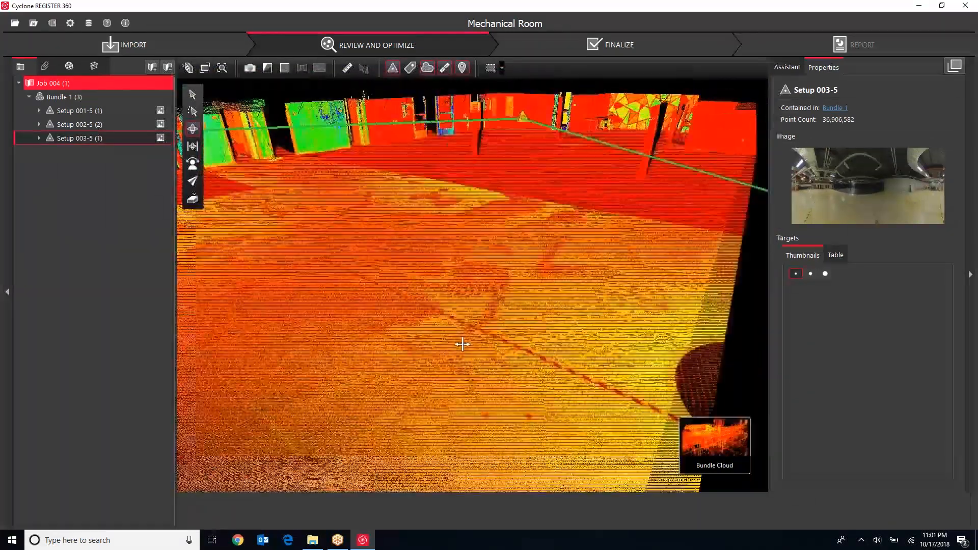
middle_drag(462, 344, 433, 387)
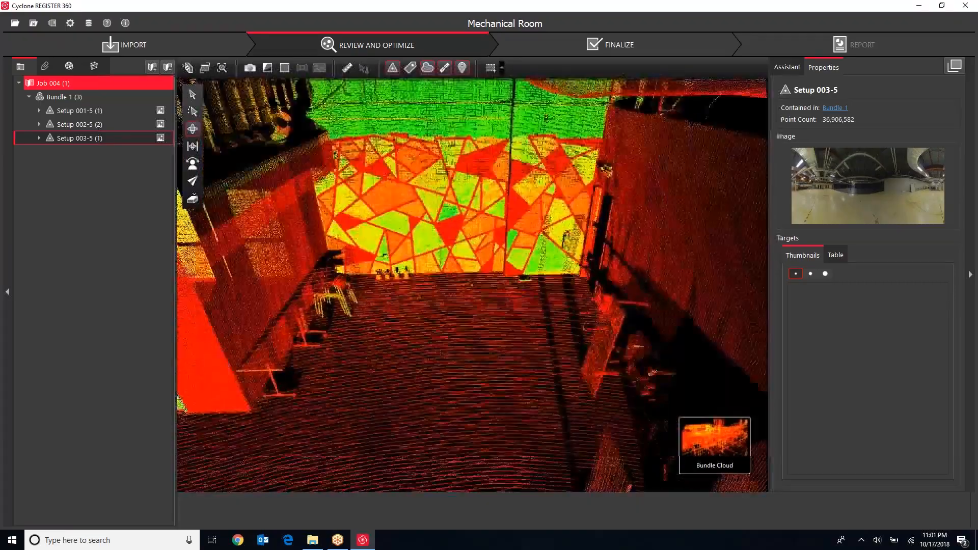
mouse_move(355, 219)
mouse_down()
mouse_move(326, 211)
mouse_move(343, 229)
mouse_move(505, 202)
mouse_move(395, 207)
mouse_move(356, 178)
mouse_move(472, 194)
mouse_move(419, 190)
mouse_move(352, 162)
mouse_up()
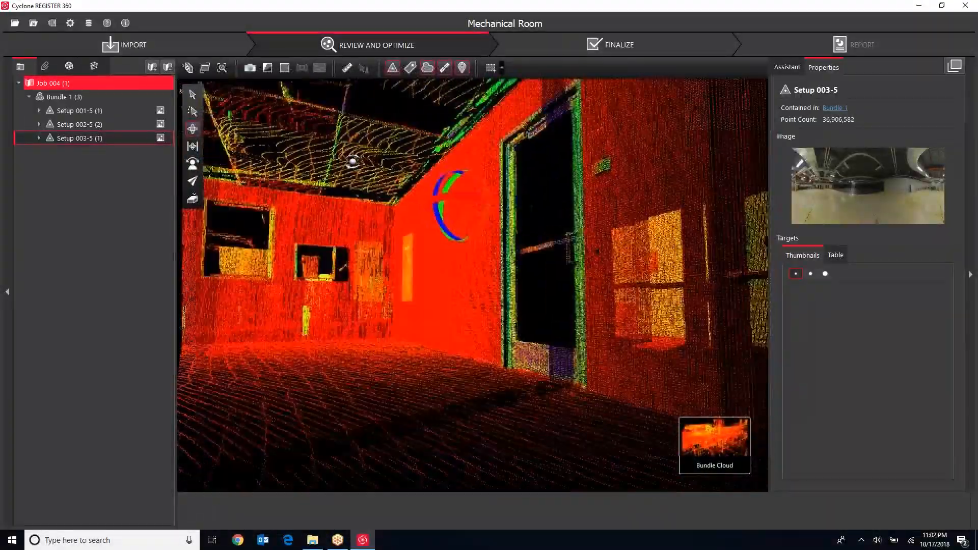
drag(375, 259, 553, 269)
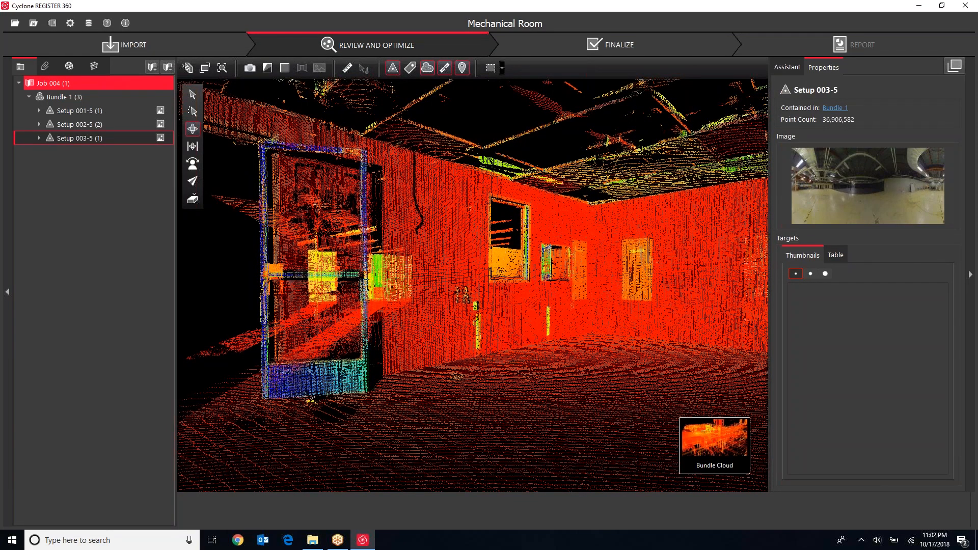
drag(563, 225, 519, 229)
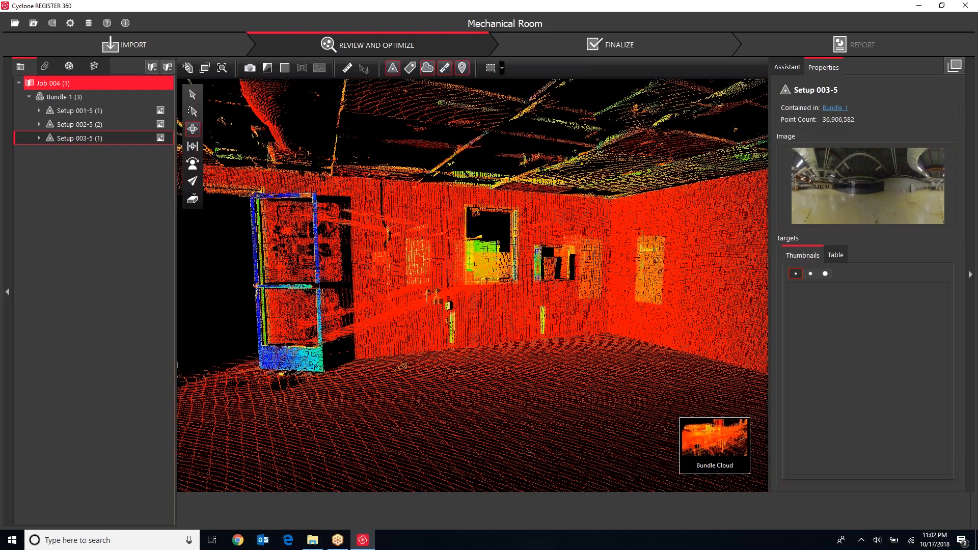
drag(557, 226, 458, 227)
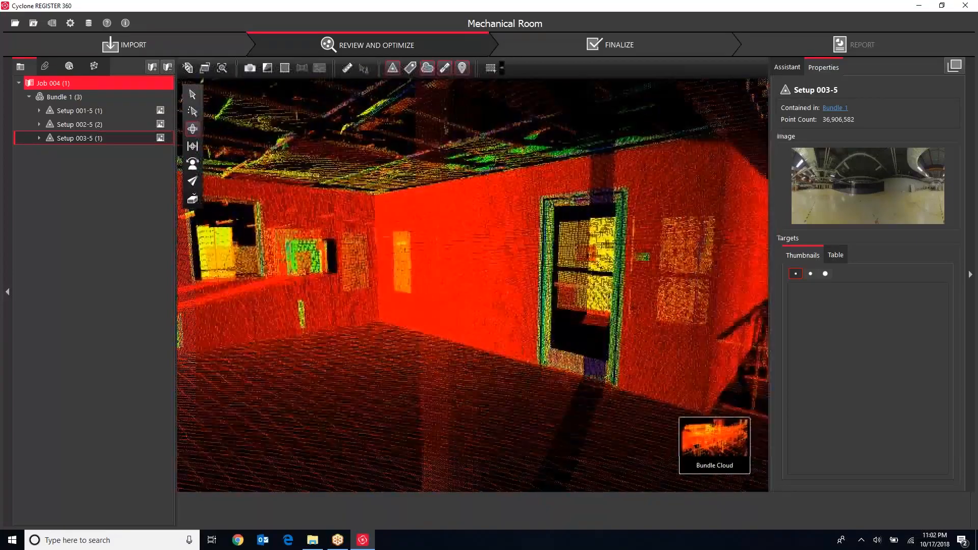
drag(519, 229, 547, 229)
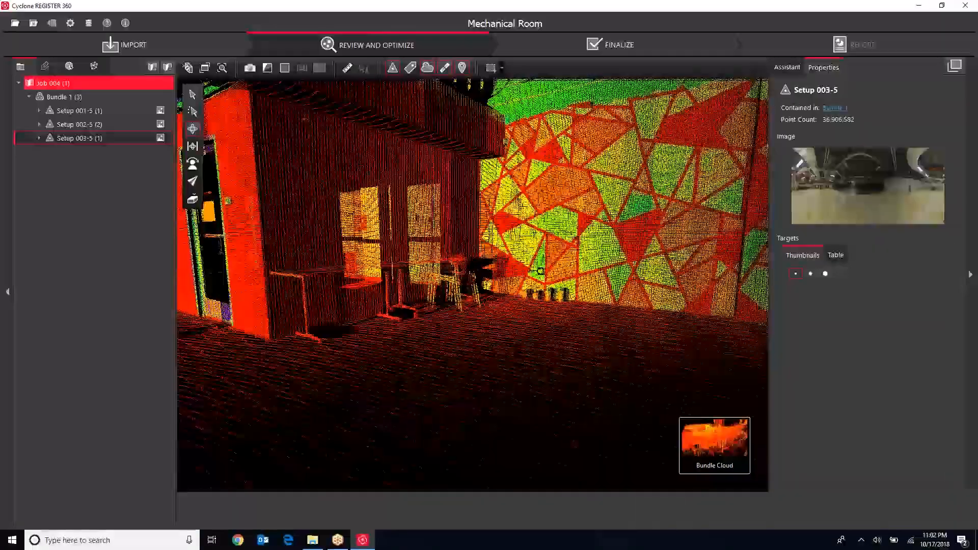
right_drag(566, 236, 503, 236)
scroll(574, 268, down, 3)
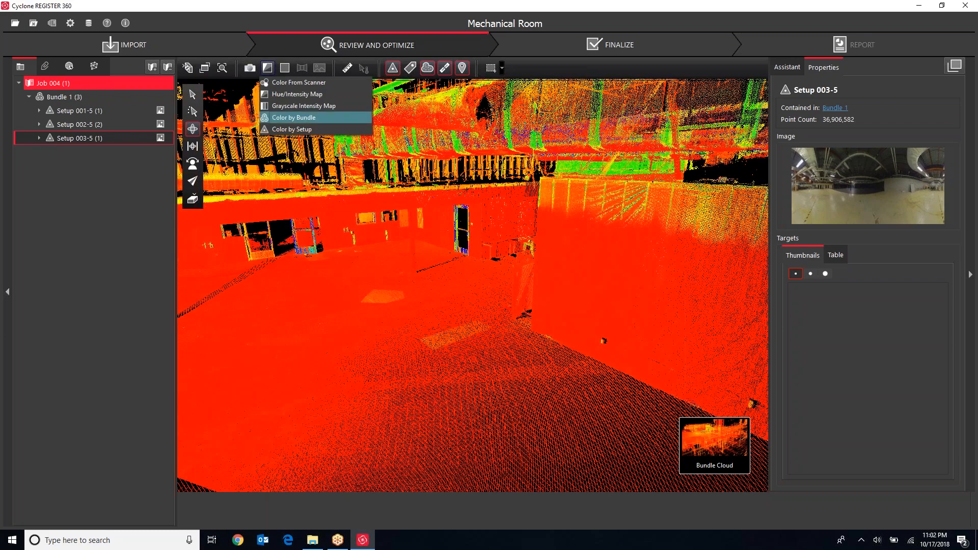
- Color the bundle cloud with the Grayscale Intensity Map and inspect the room in it
click(303, 105)
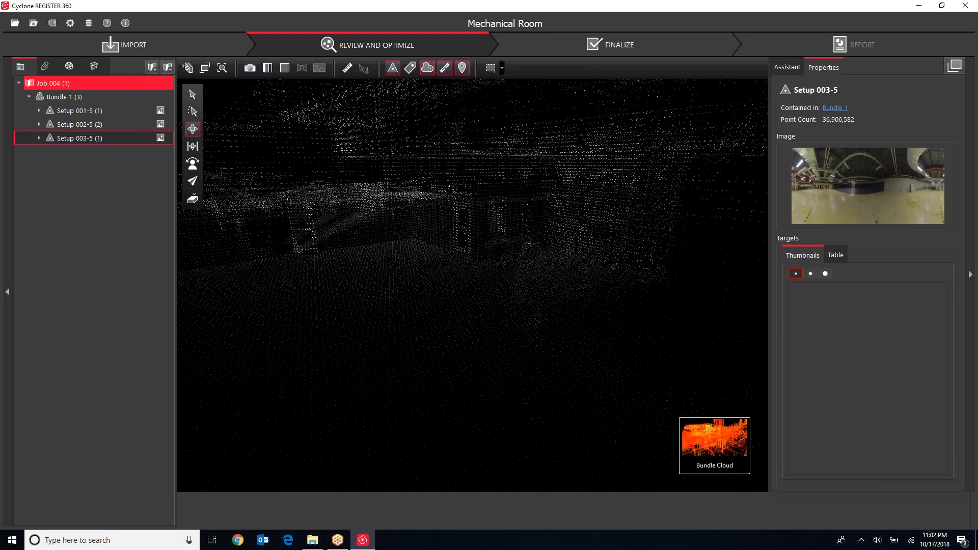
scroll(374, 238, down, 3)
scroll(374, 238, up, 5)
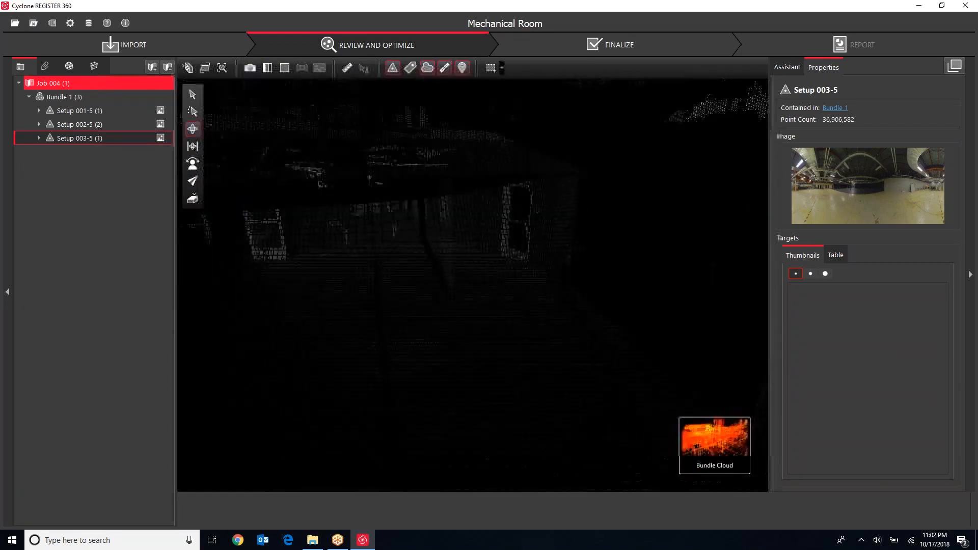
- Examine the walls, support column, floor and overhead pipes of the grayscale bundle cloud from inside the room
drag(426, 255, 631, 255)
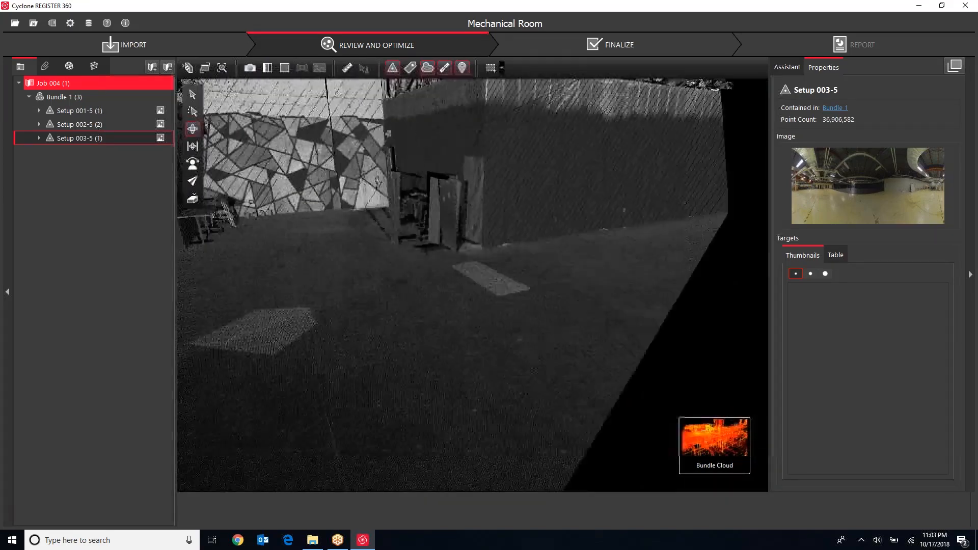
right_drag(514, 254, 311, 267)
drag(377, 253, 397, 249)
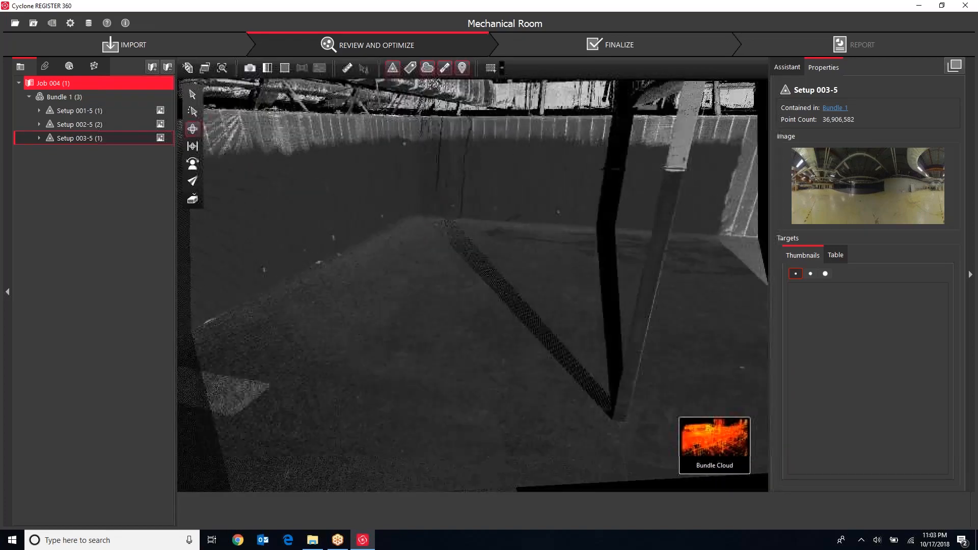
right_drag(438, 249, 296, 259)
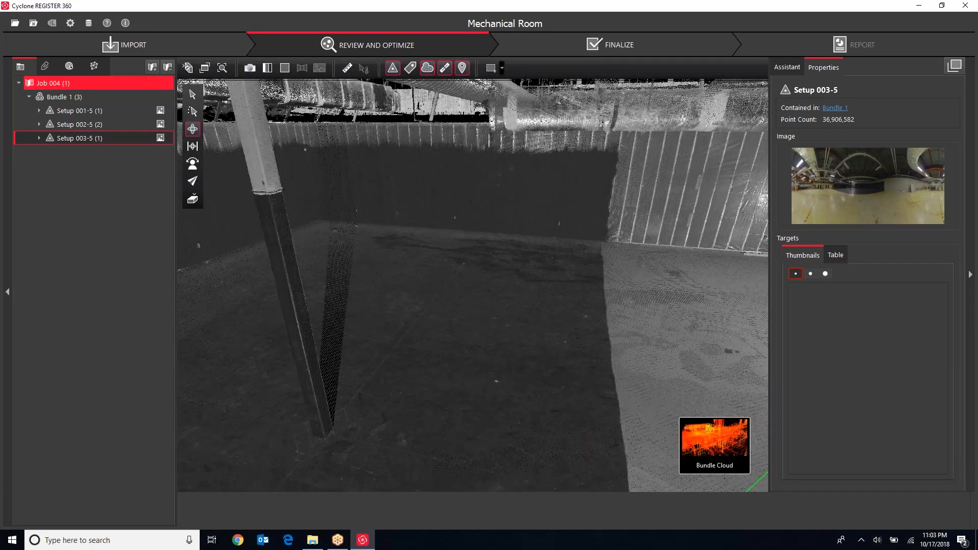
drag(430, 259, 431, 226)
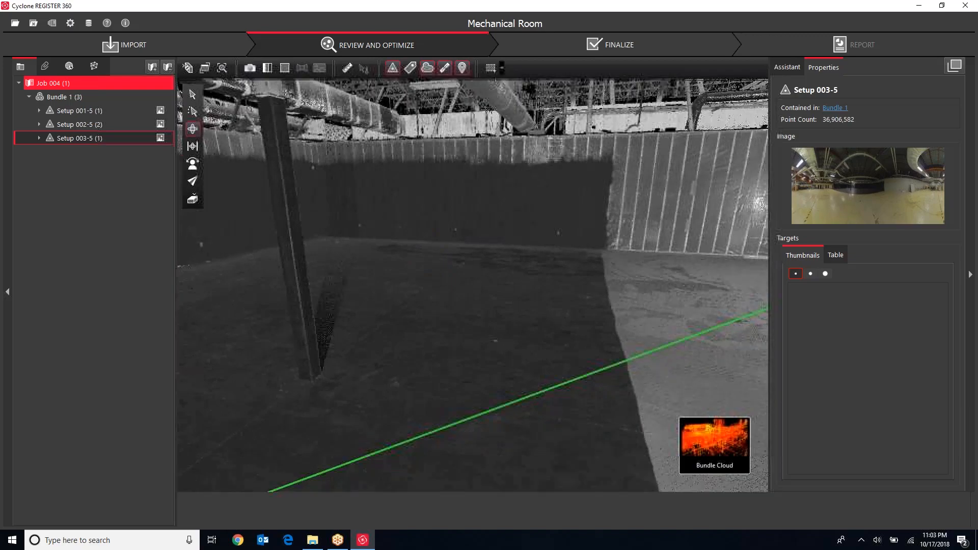
drag(476, 285, 430, 264)
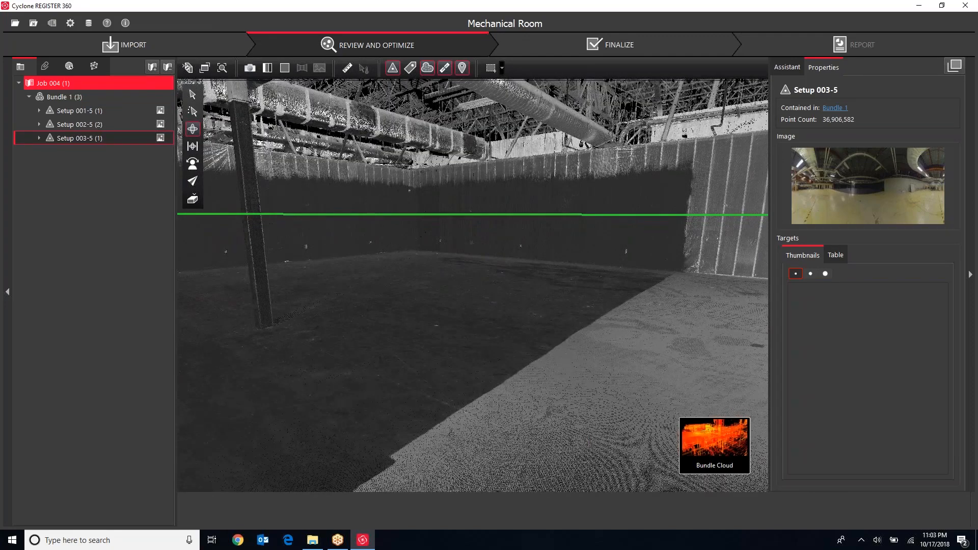
- Color the bundle cloud with the Color From Scanner option
click(249, 68)
key(Return)
click(268, 68)
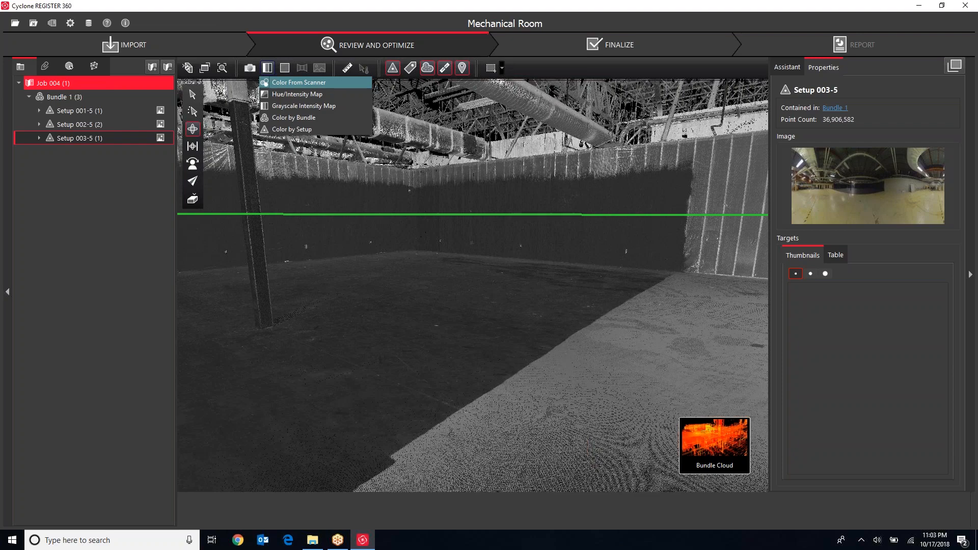
click(298, 82)
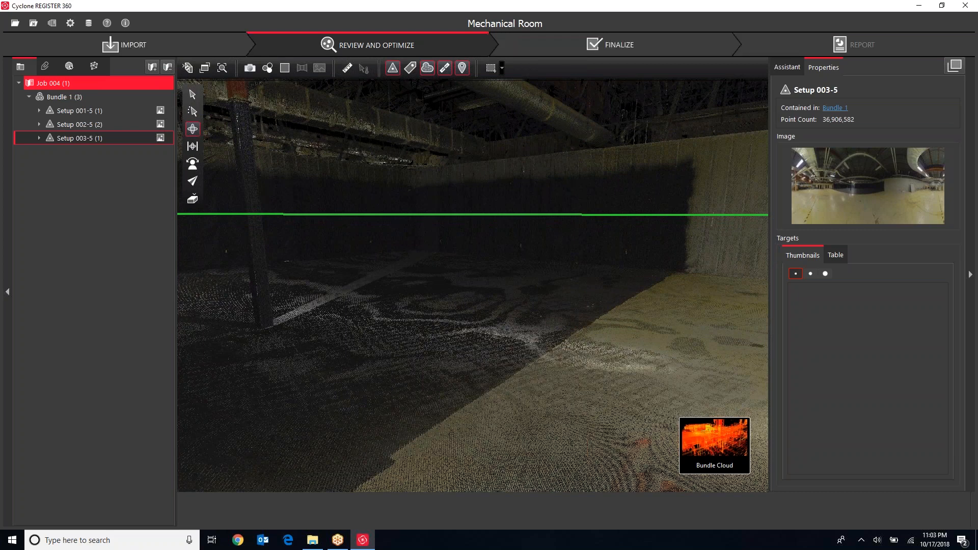
- Finalize the project by accepting the Job 004 group and then the complete registration to produce the report
click(611, 45)
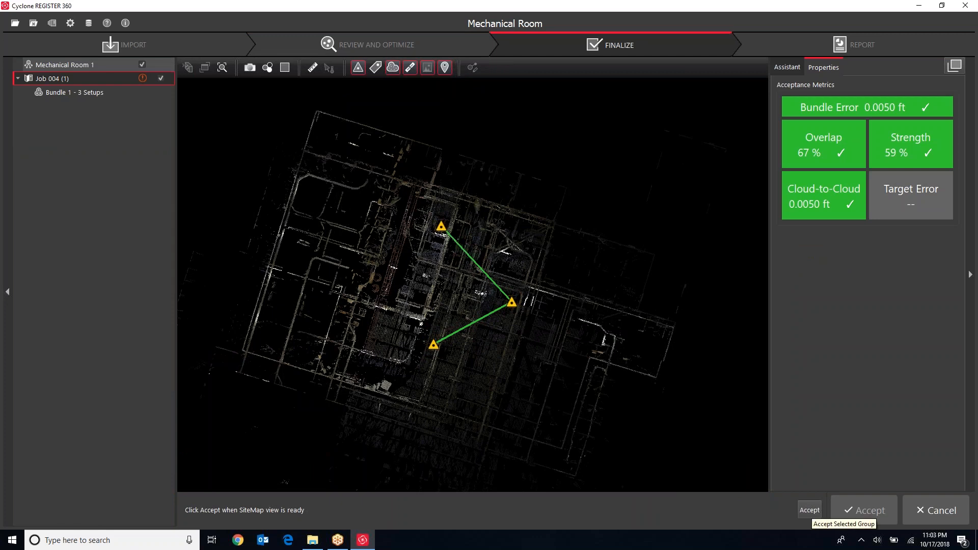
click(809, 510)
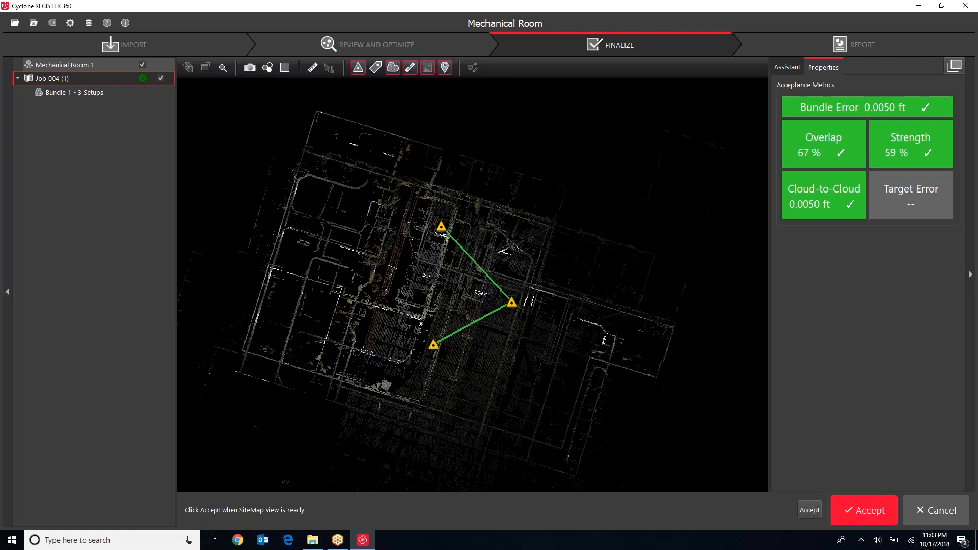
click(864, 510)
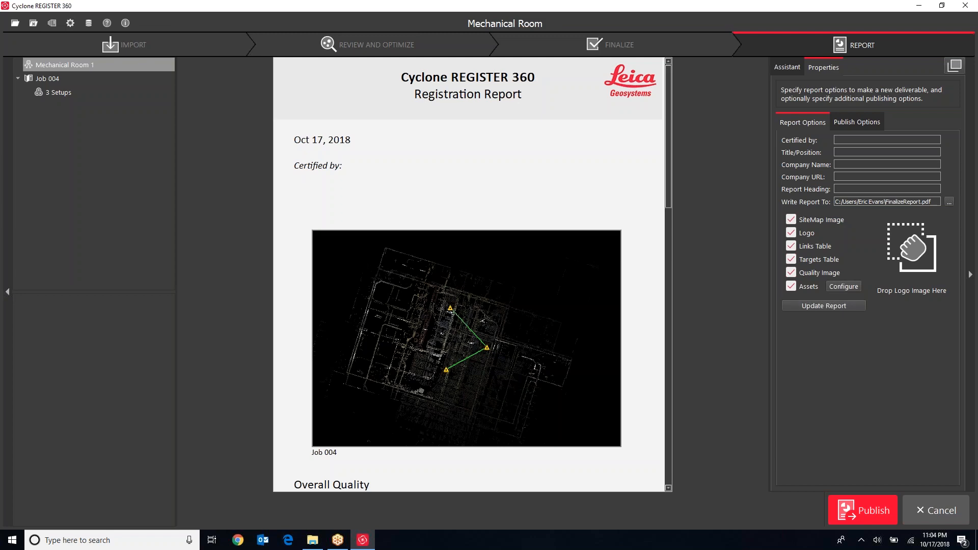
- Review the registration report from the SiteMap image through overall quality, link-quality matrix and link error results to the graphics
scroll(338, 120, down, 7)
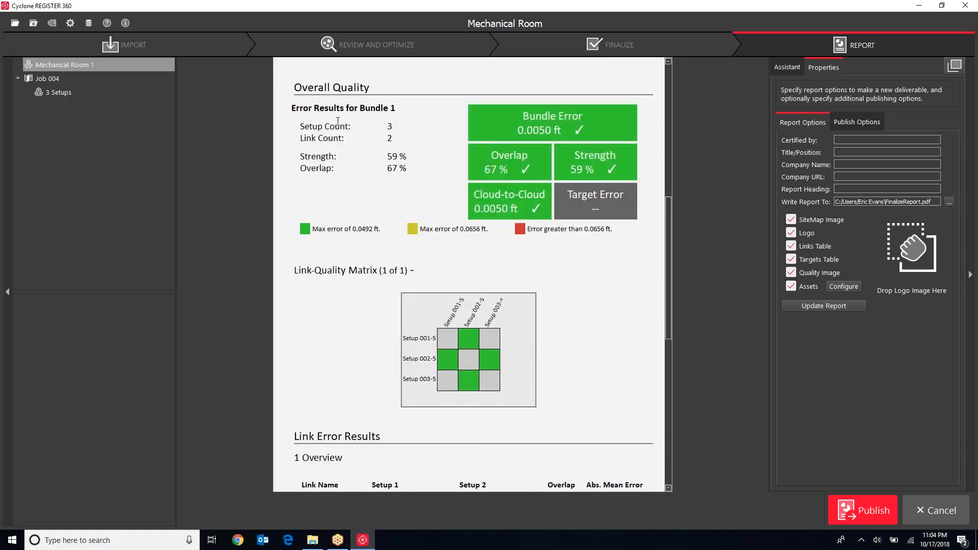
scroll(457, 282, down, 8)
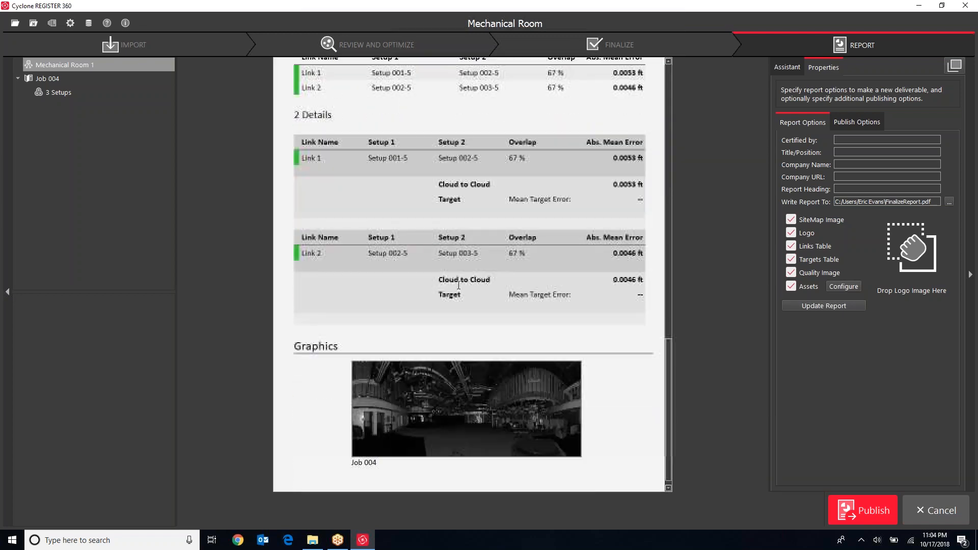
scroll(426, 343, down, 1)
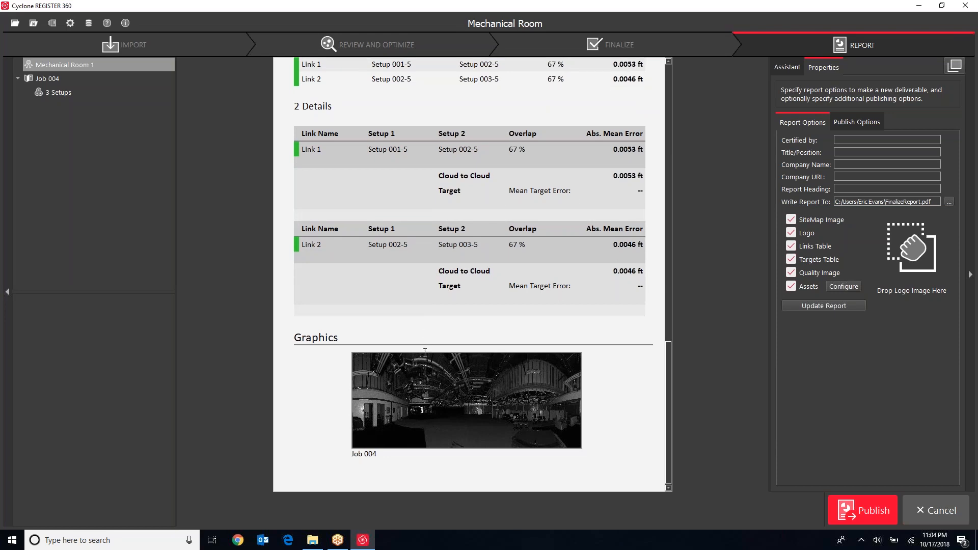
scroll(511, 405, up, 10)
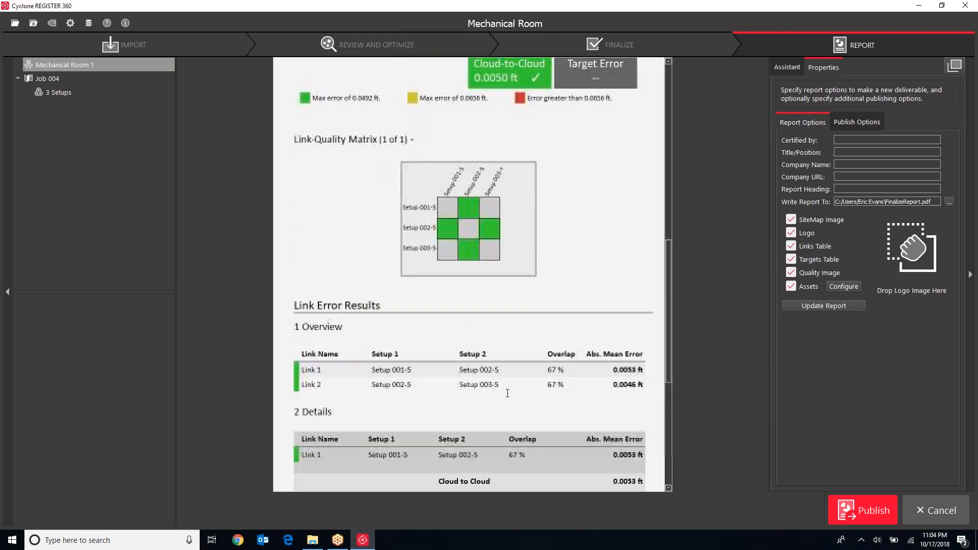
scroll(507, 392, up, 5)
scroll(502, 387, down, 9)
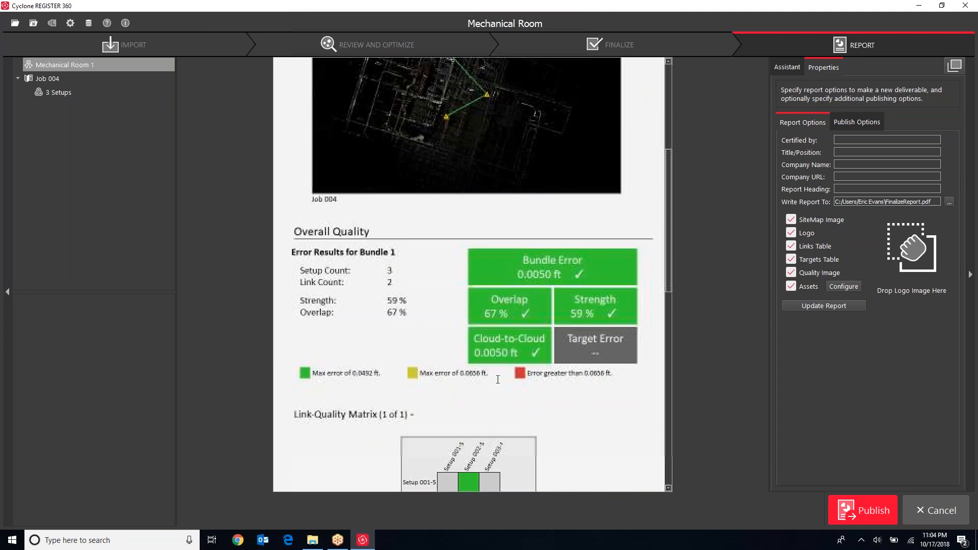
scroll(497, 380, down, 4)
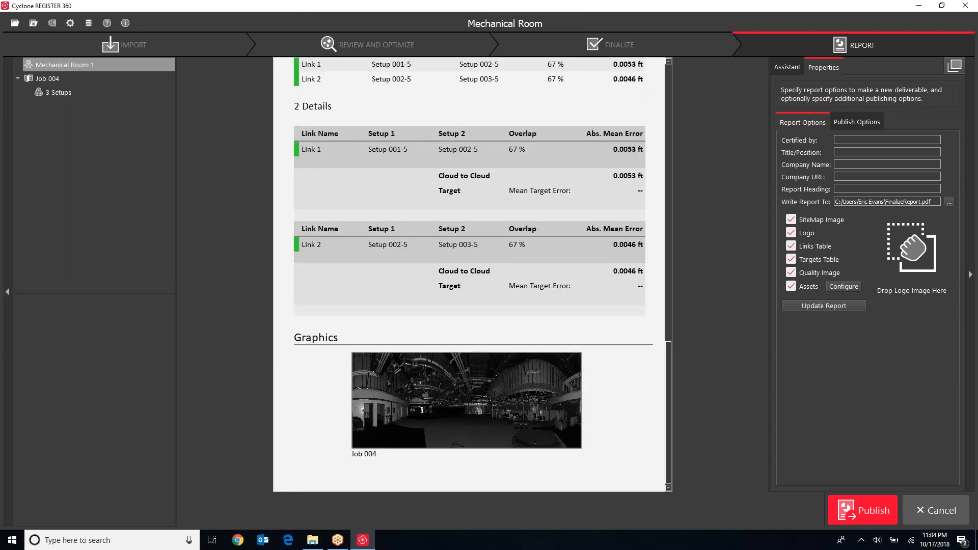
scroll(504, 258, up, 12)
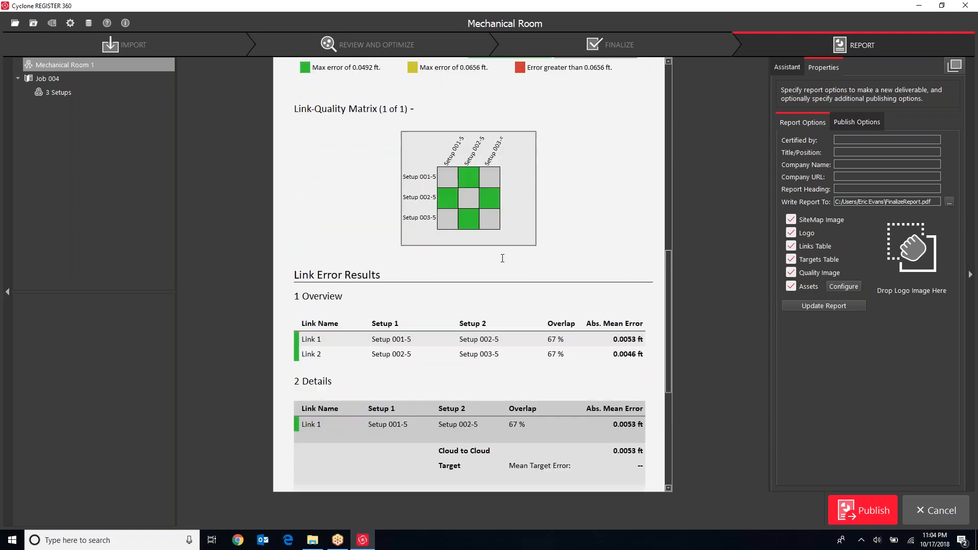
scroll(498, 262, up, 1)
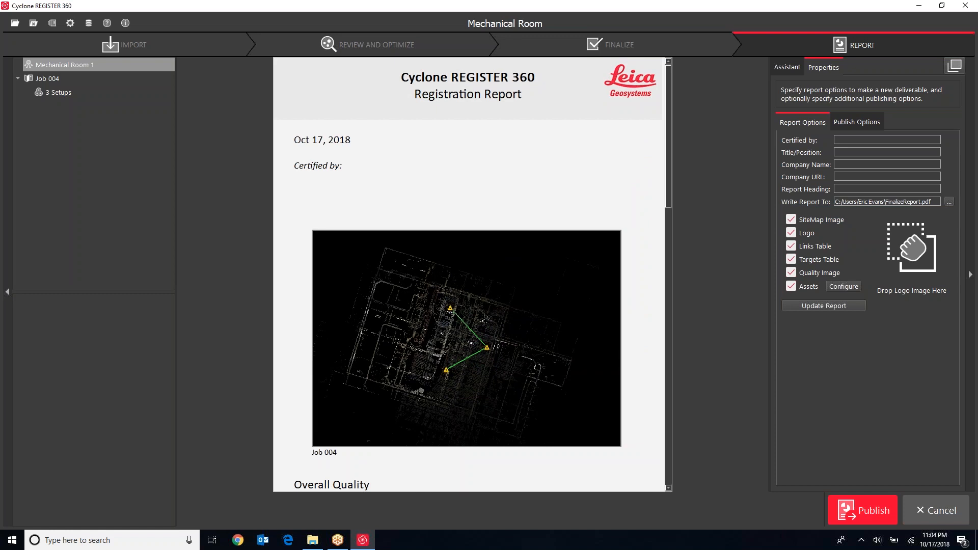
- Enable LGS File publishing and browse to the Cyclone\Sample Files folder on the LaCie (E:) drive as its destination
click(857, 122)
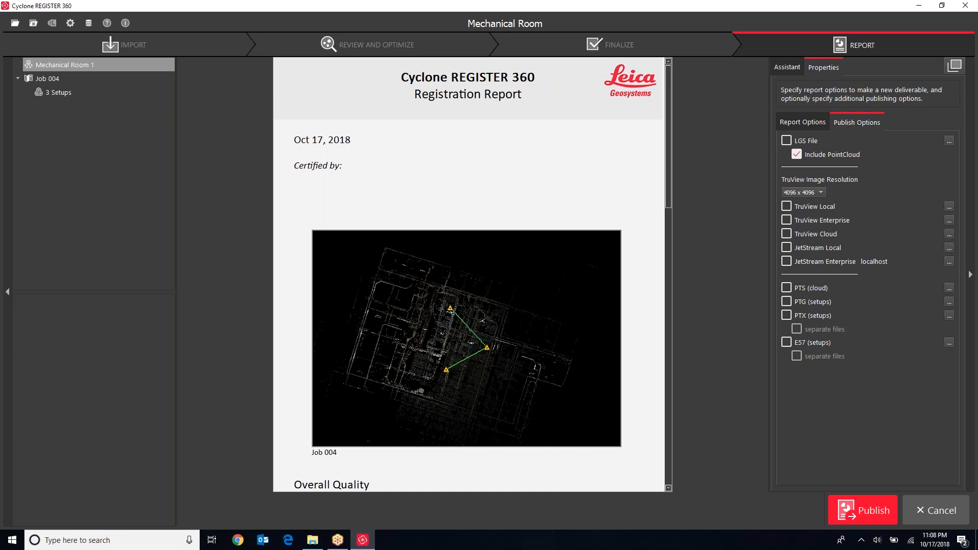
click(787, 141)
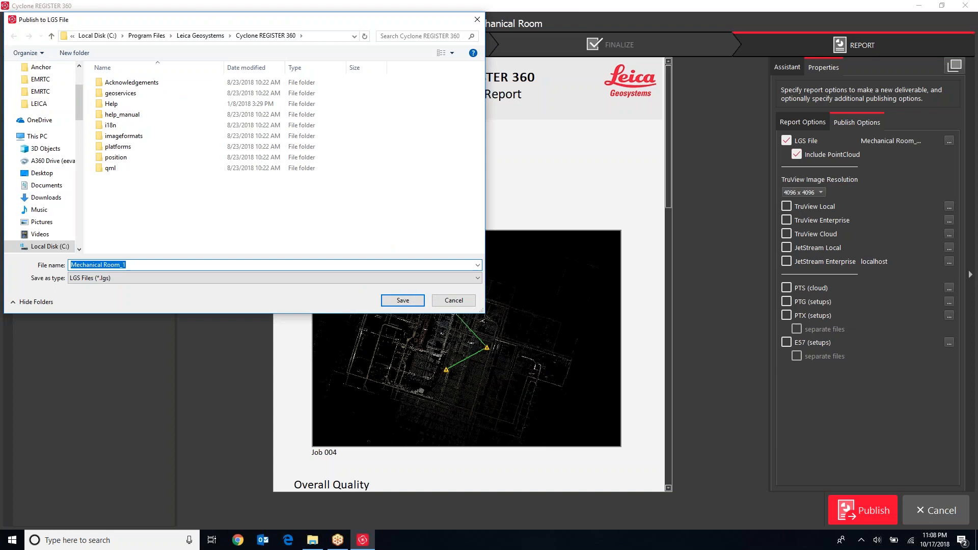
scroll(49, 224, down, 3)
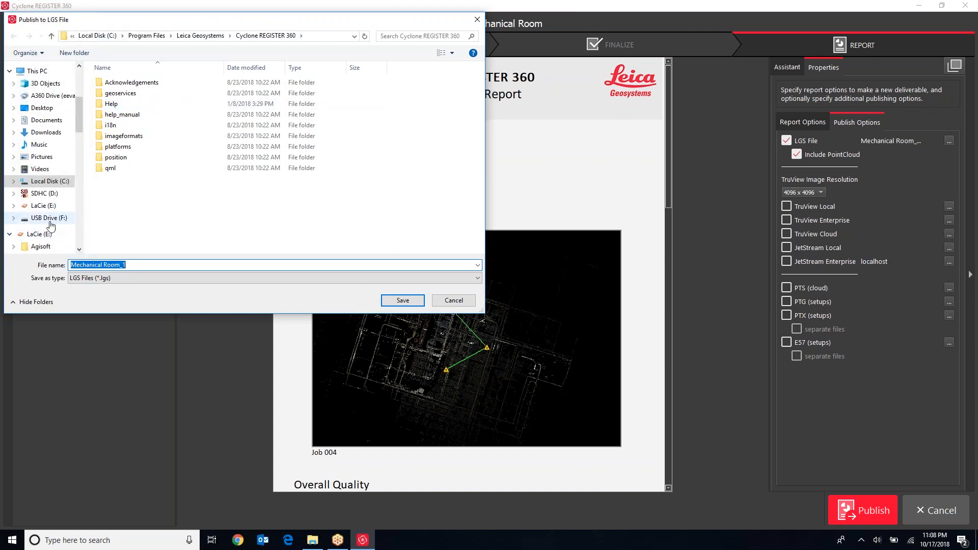
click(47, 211)
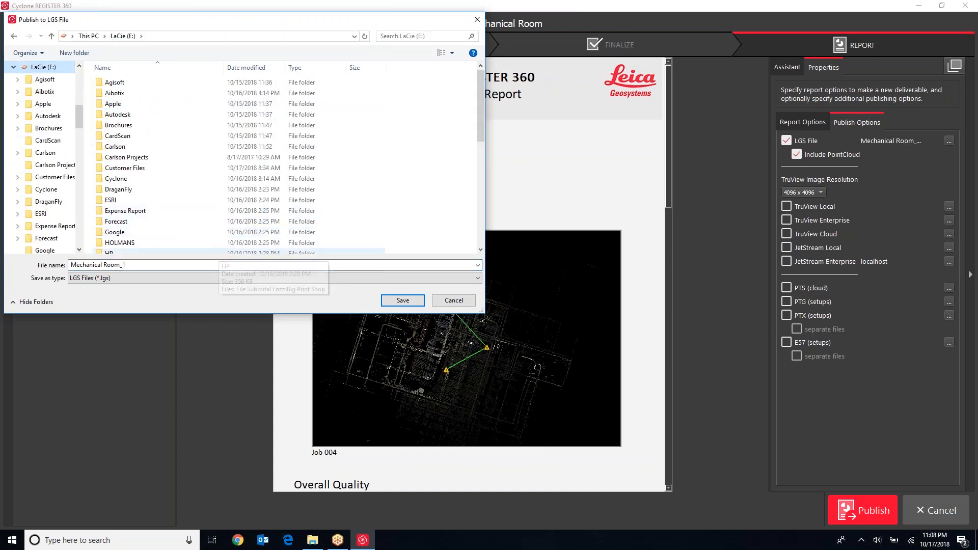
scroll(153, 237, down, 1)
double_click(116, 151)
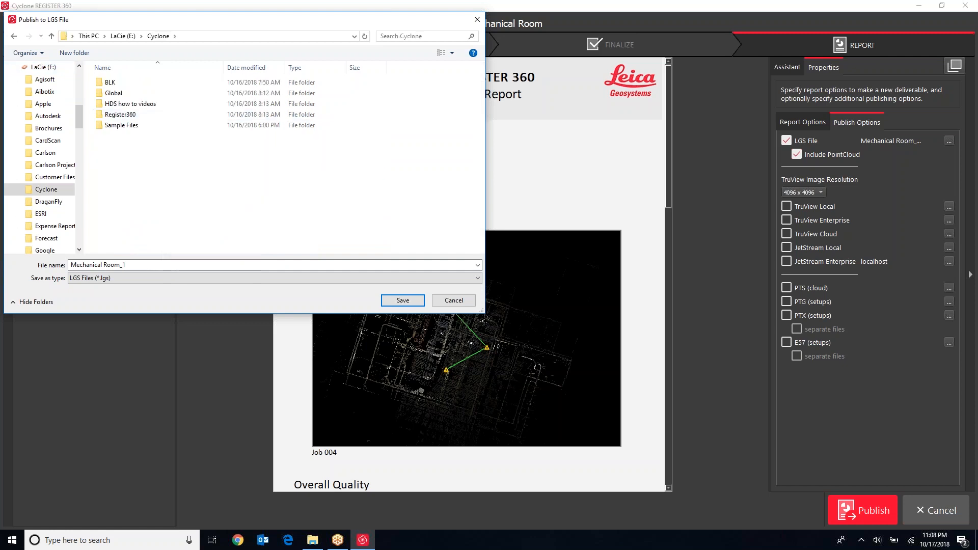
double_click(121, 125)
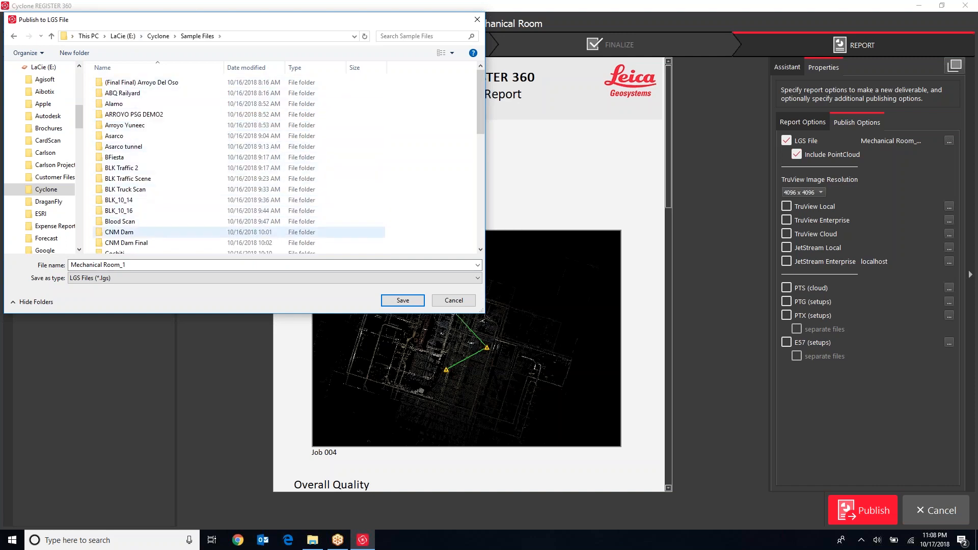
scroll(153, 235, down, 2)
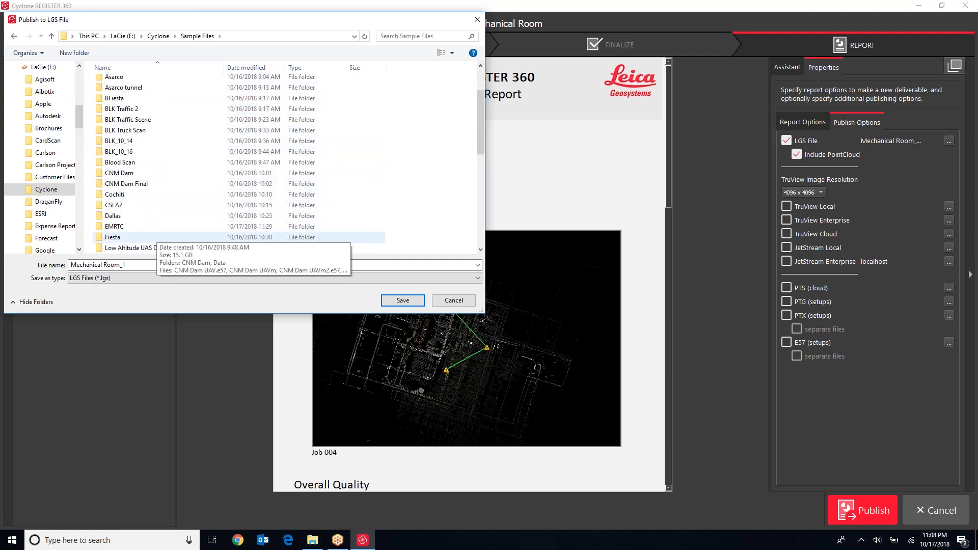
scroll(153, 237, down, 2)
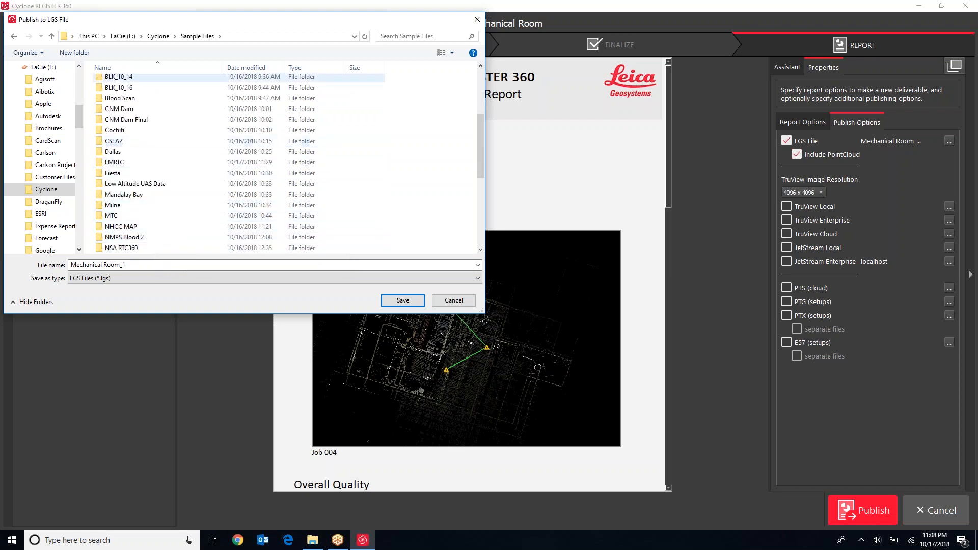
- Create a new folder named Mechanical Room inside Sample Files
click(75, 52)
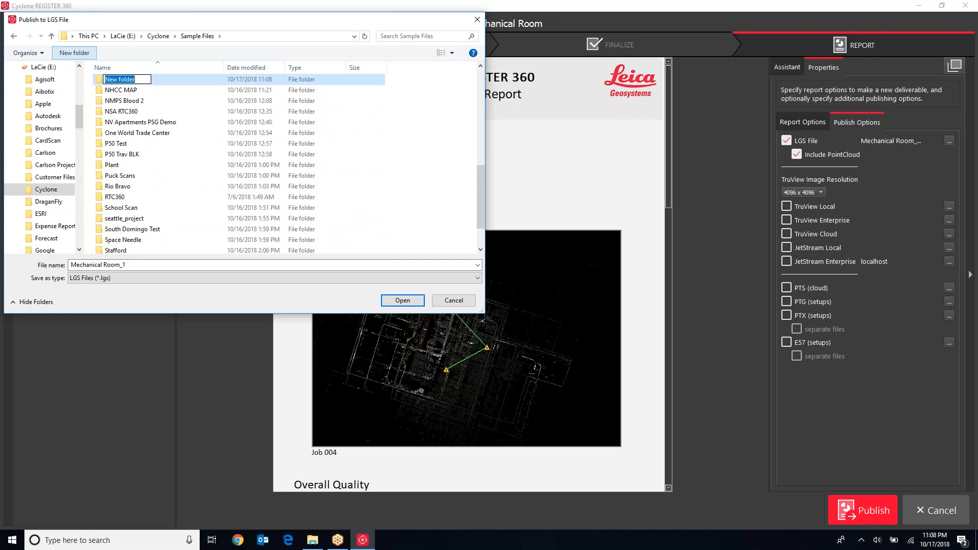
text(Mechanical)
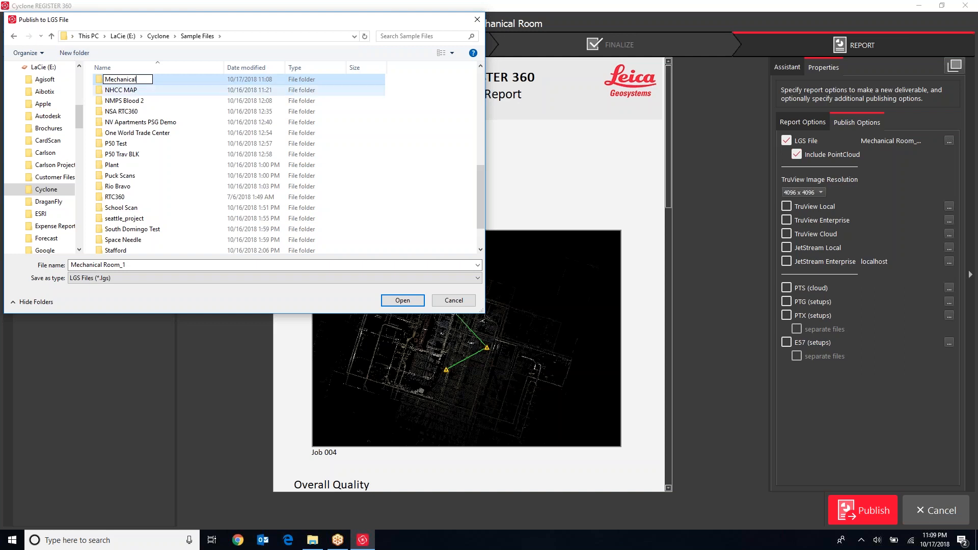
text(Room)
key(Return)
- Save the LGS file as Mechanical Room_1 in the Mechanical Room folder and publish the project
key(Return)
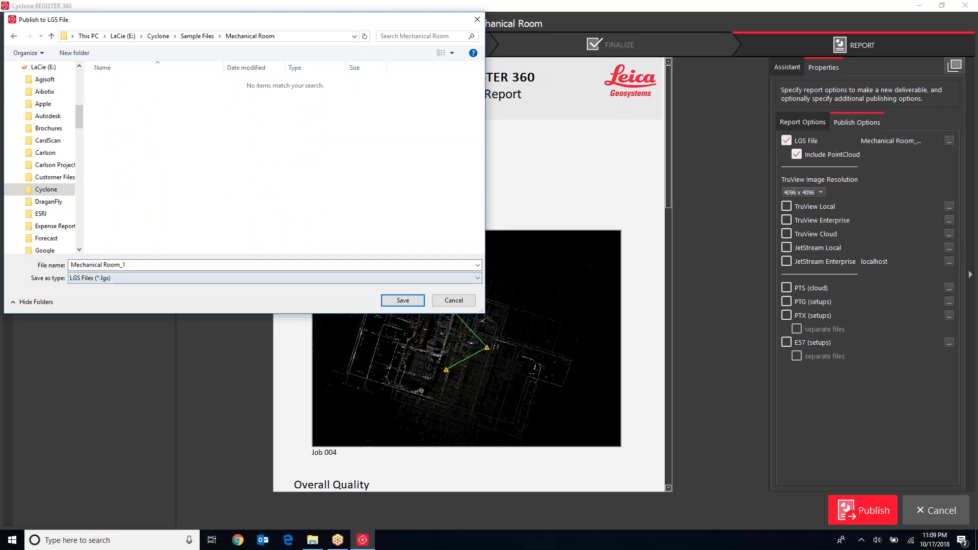
key(Return)
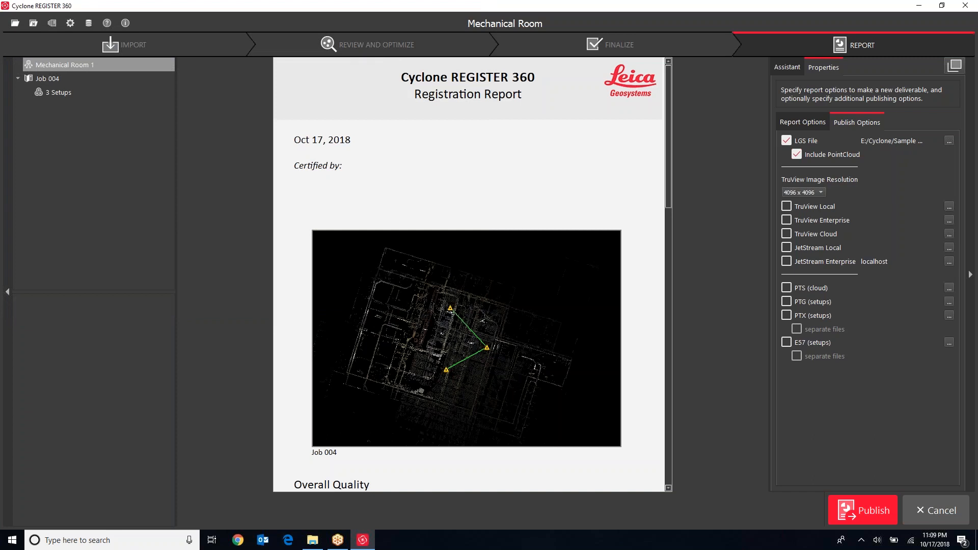
click(863, 510)
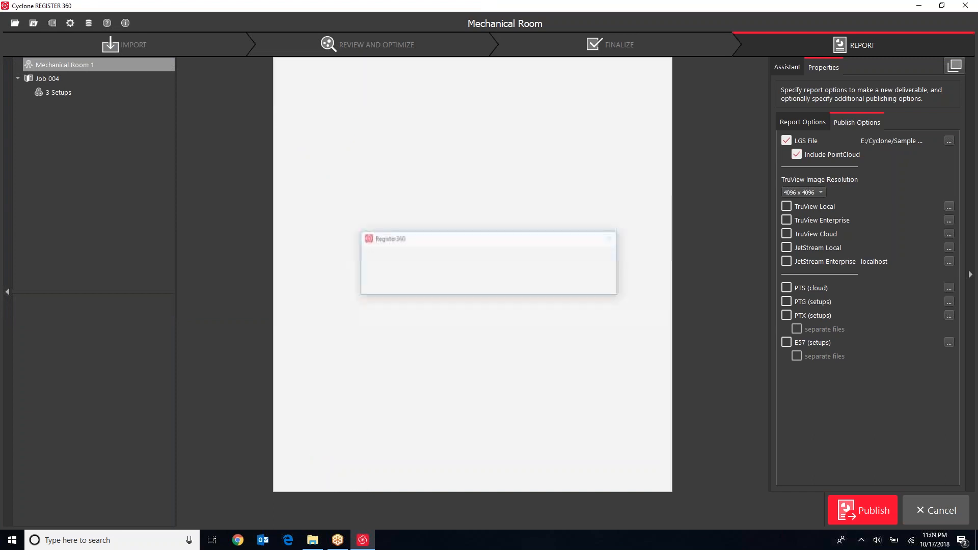